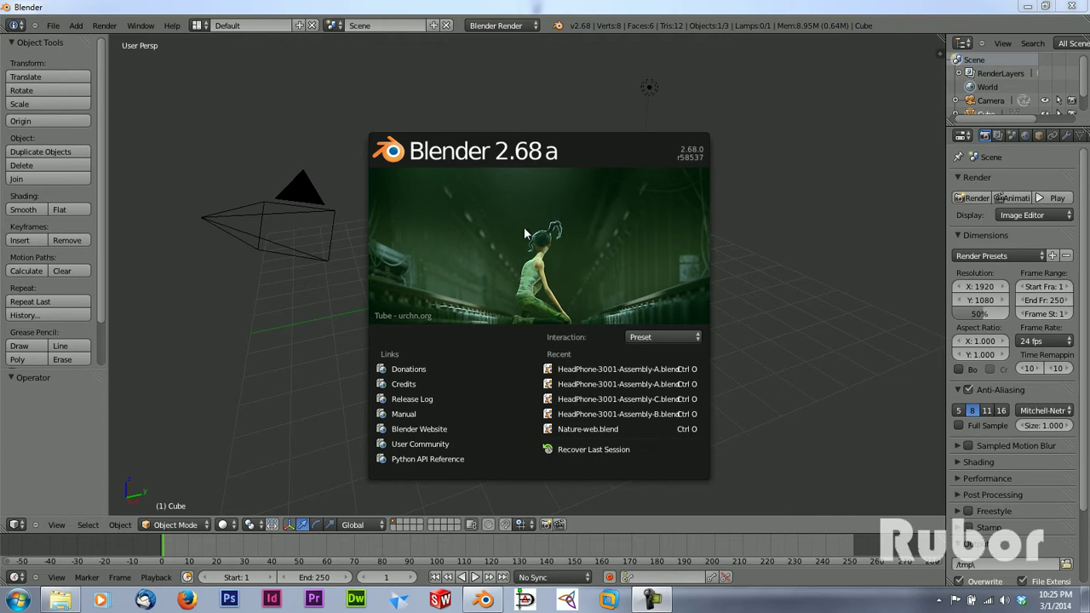
View the headphone reference renders MyHeadPhone-3001-Assembly-E15.png and MyHeadPhone-3001-Assembly-E16.png from the Downloads folder, and close the viewer.
left_click(62, 603)
double_click(229, 119)
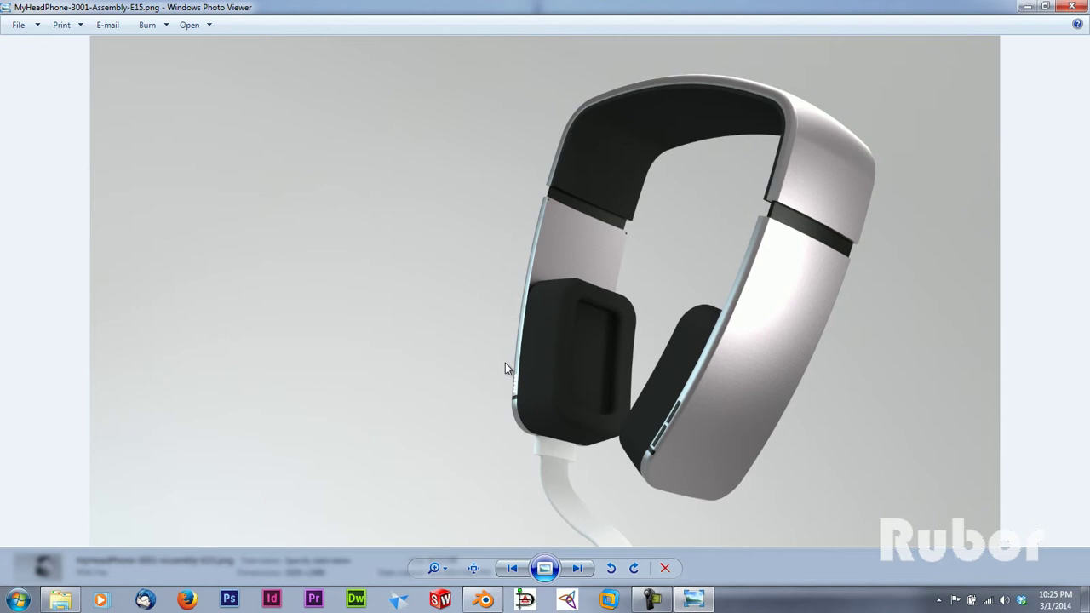
key("Right")
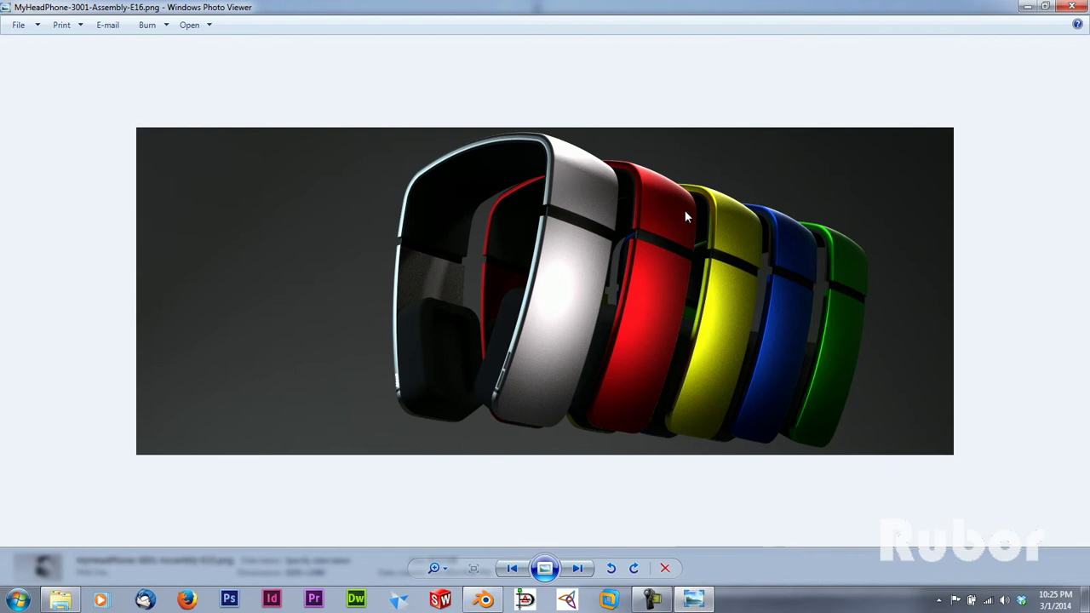
scroll(677, 210, "up", 1)
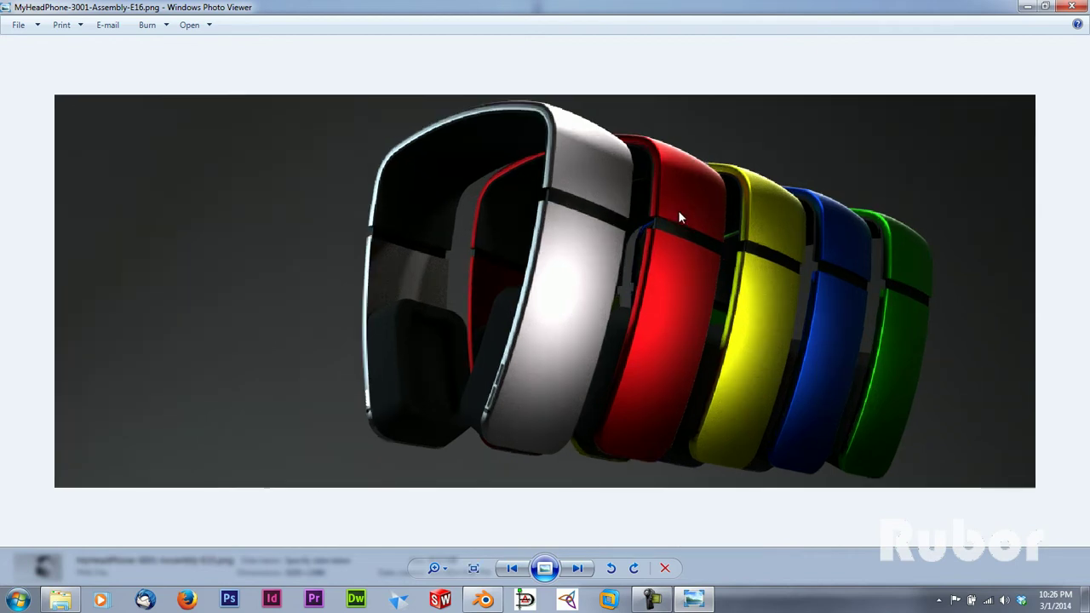
scroll(677, 210, "down", 1)
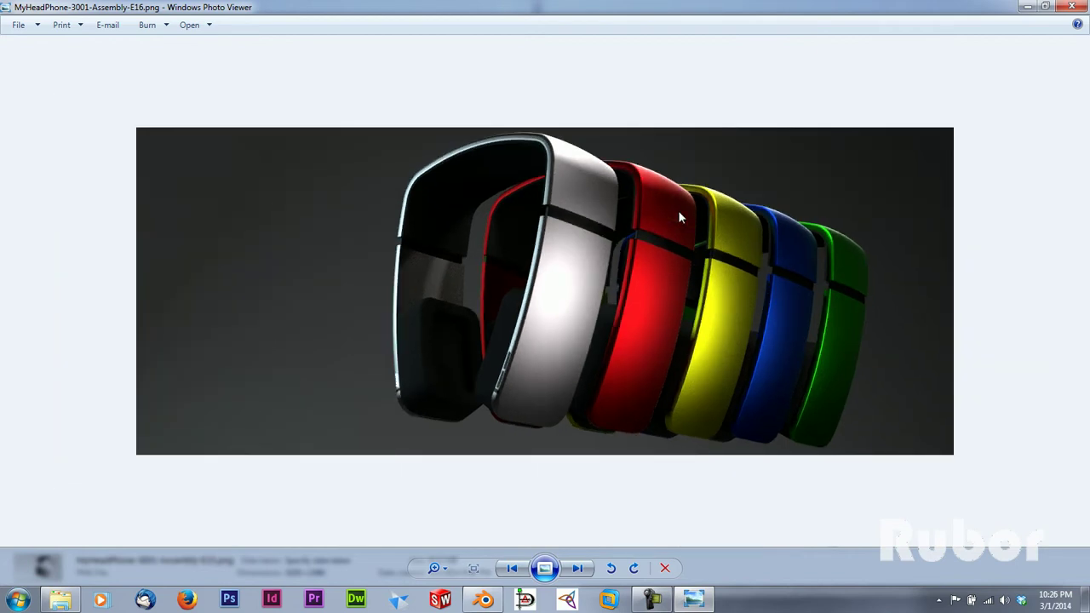
left_click(1072, 7)
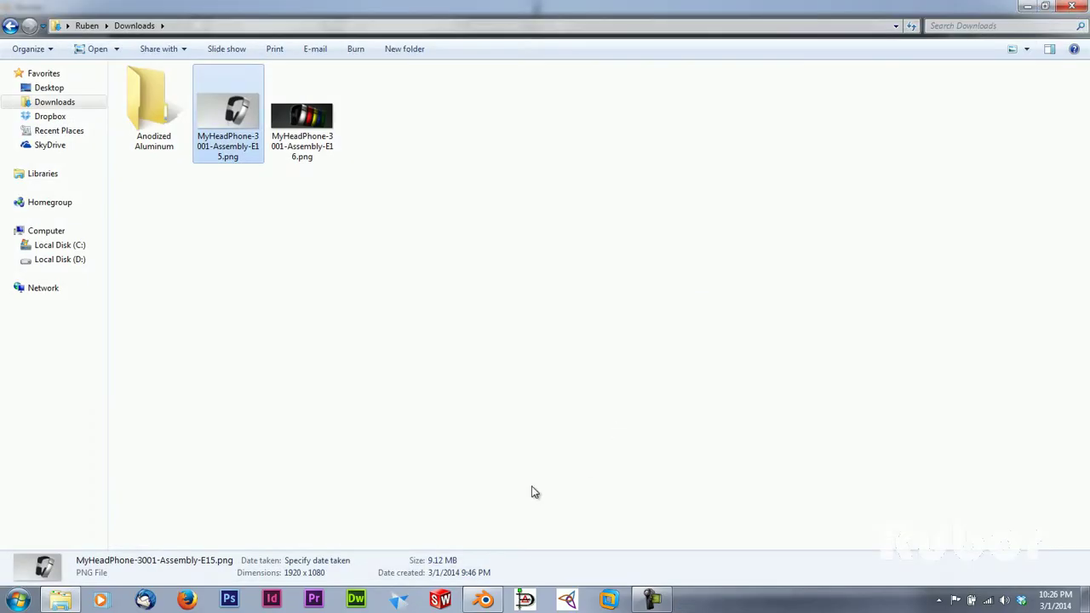
Switch to Blender, open the recent file MyHeadPhone-3001-Assembly-A.blend and look over the scene around the headphones.
left_click(484, 599)
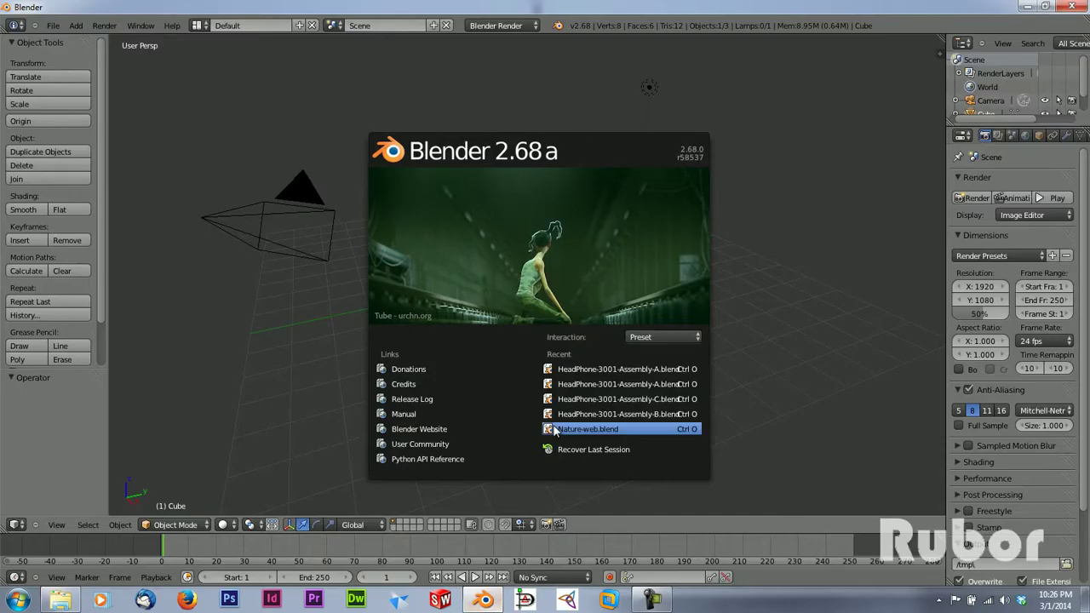
left_click(589, 369)
mouse_move(510, 279)
middle_mouse_down()
mouse_move(568, 311)
mouse_move(494, 267)
mouse_move(499, 295)
mouse_move(515, 286)
middle_mouse_up()
scroll(568, 311, "down", 4)
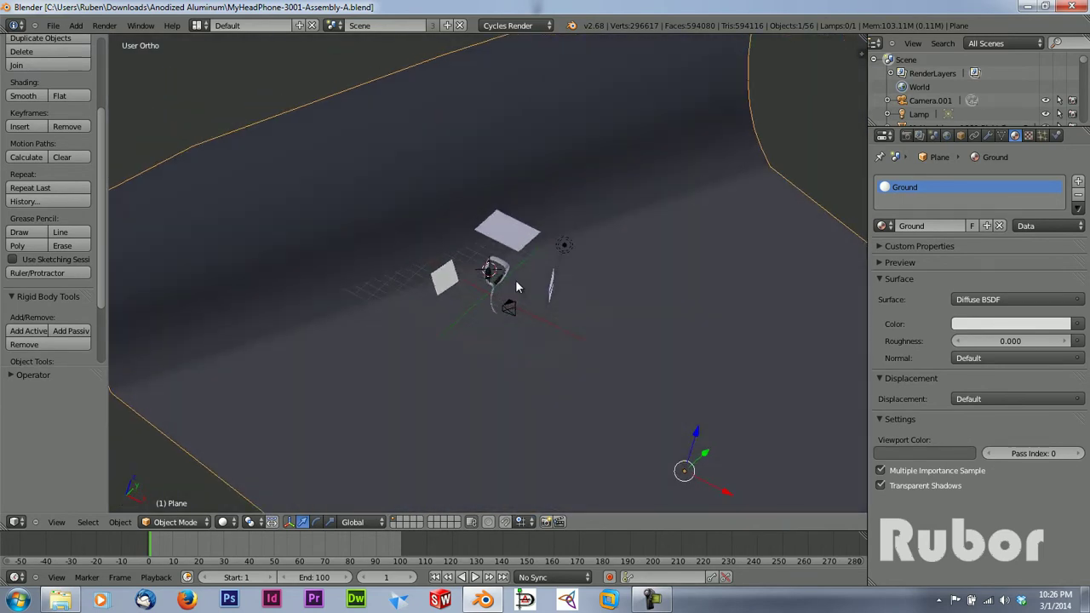
scroll(515, 286, "up", 2)
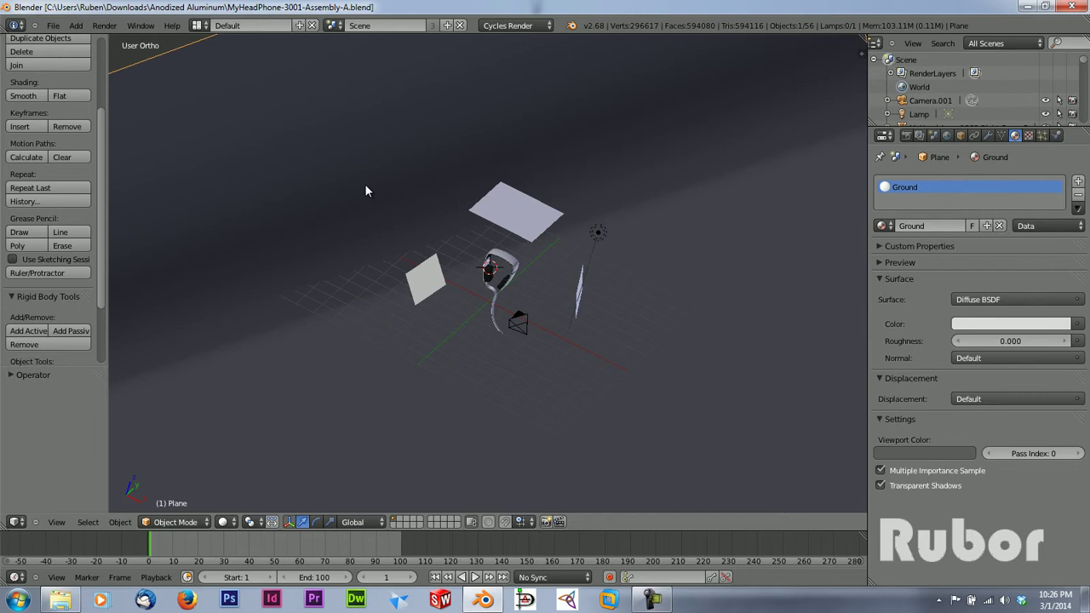
middle_click_drag(449, 226, 416, 242)
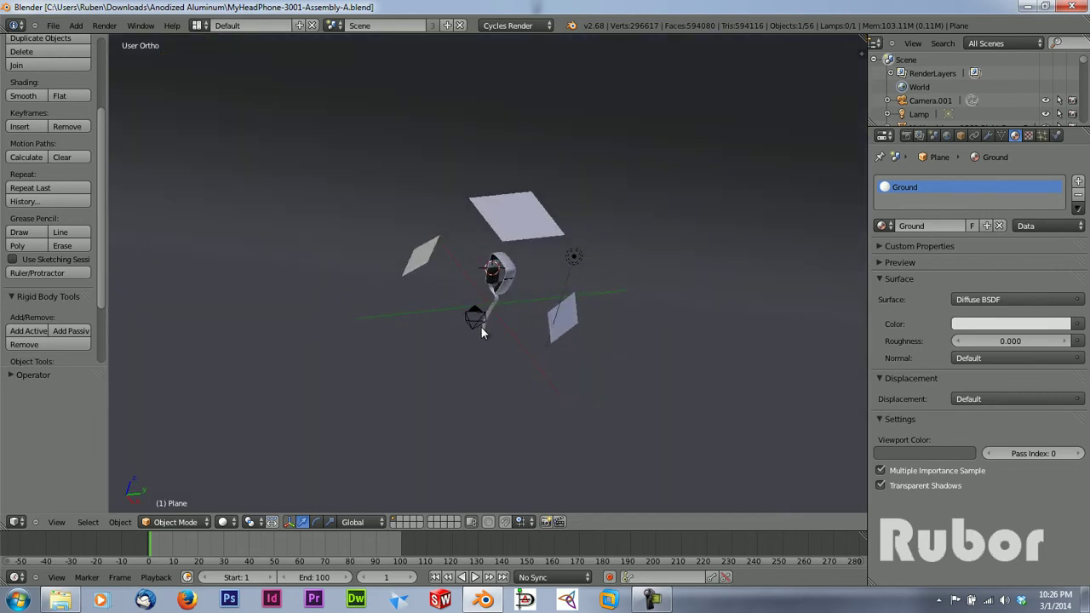
scroll(477, 323, "up", 3)
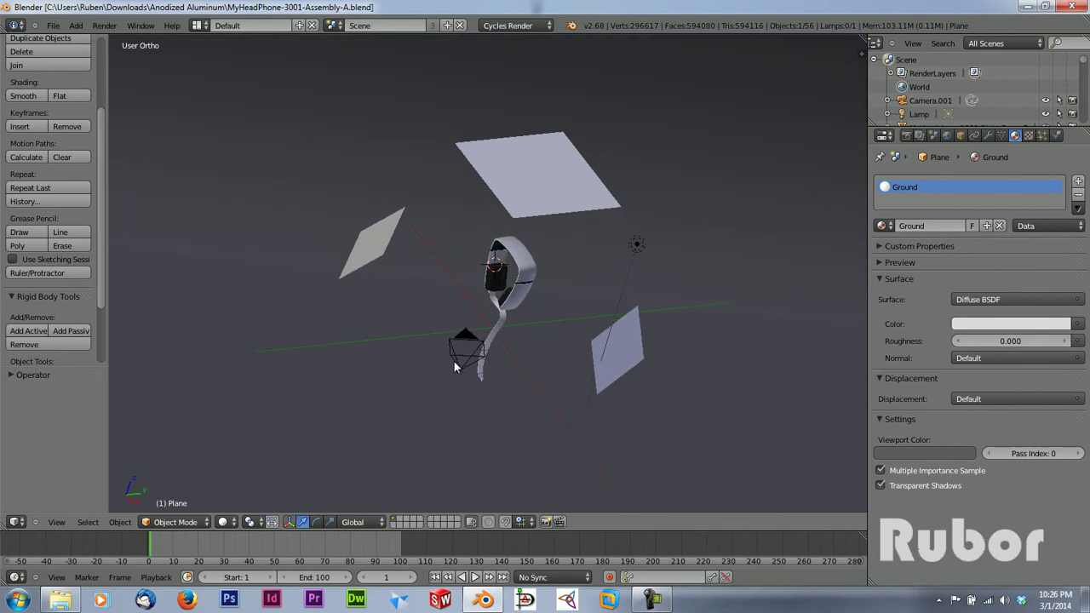
Preview the headphones through the camera in Rendered viewport shading, and return to Solid shading.
key("KP_0")
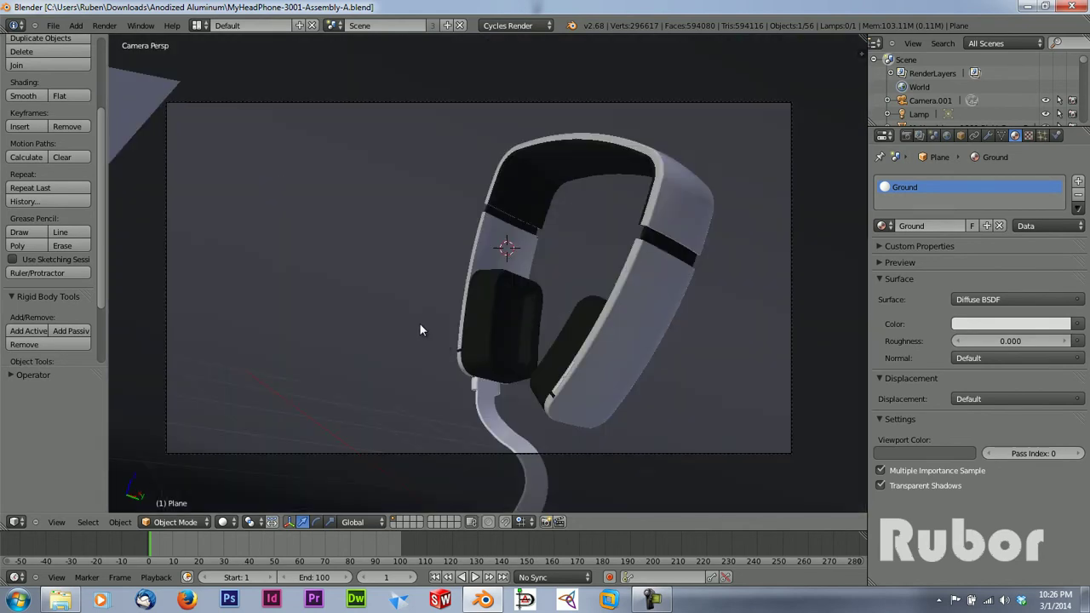
left_click(223, 522)
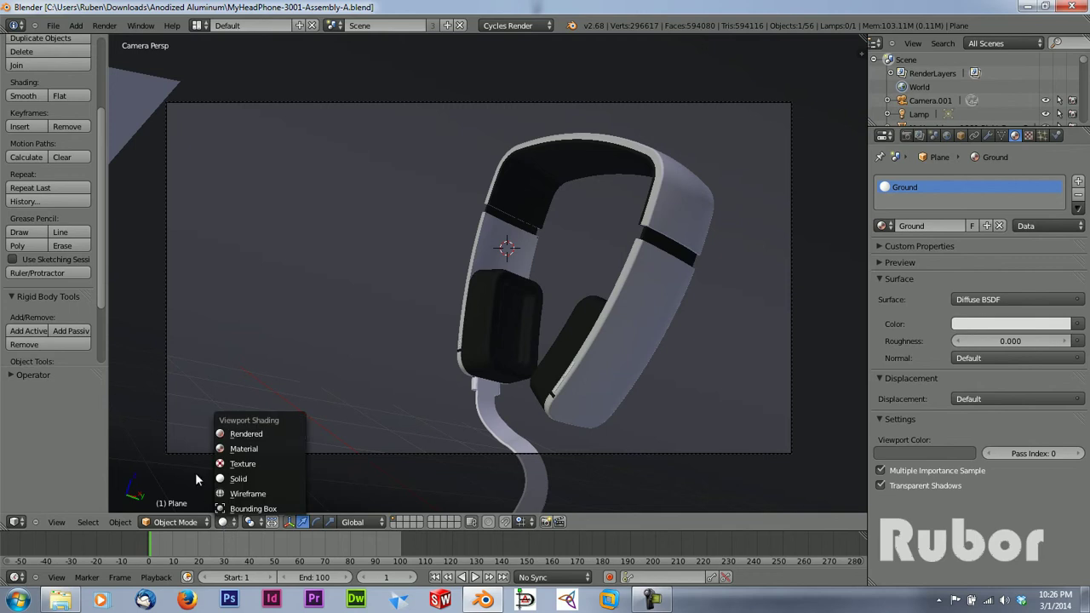
left_click(253, 437)
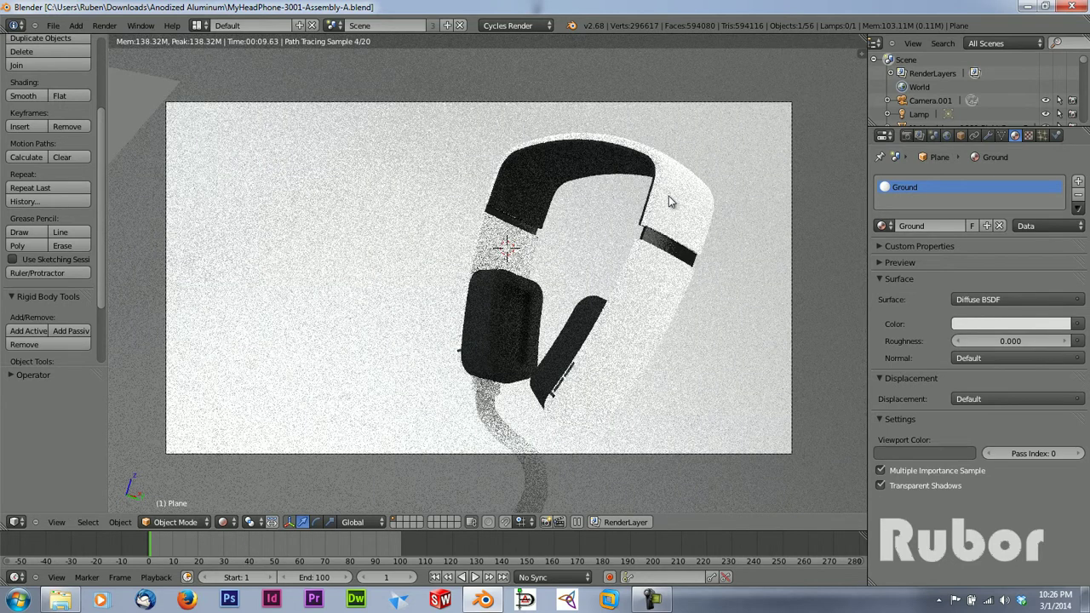
left_click(225, 522)
left_click(232, 475)
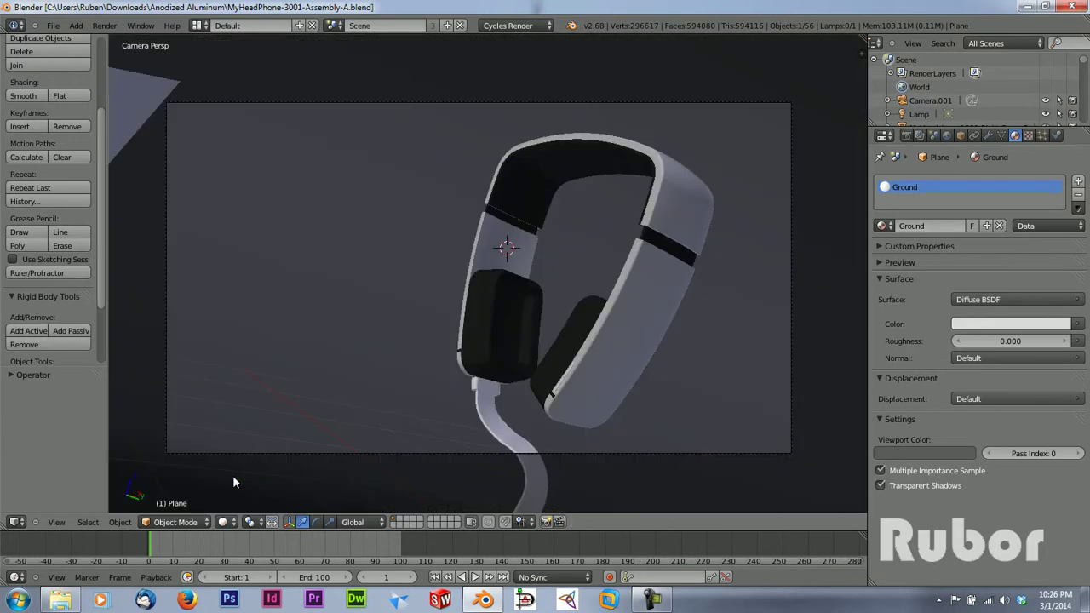
Give the headphones' upper main cover a new material named "Anodized Aluminum".
middle_click_drag(509, 270, 597, 260)
scroll(597, 254, "up", 5)
right_click(582, 235)
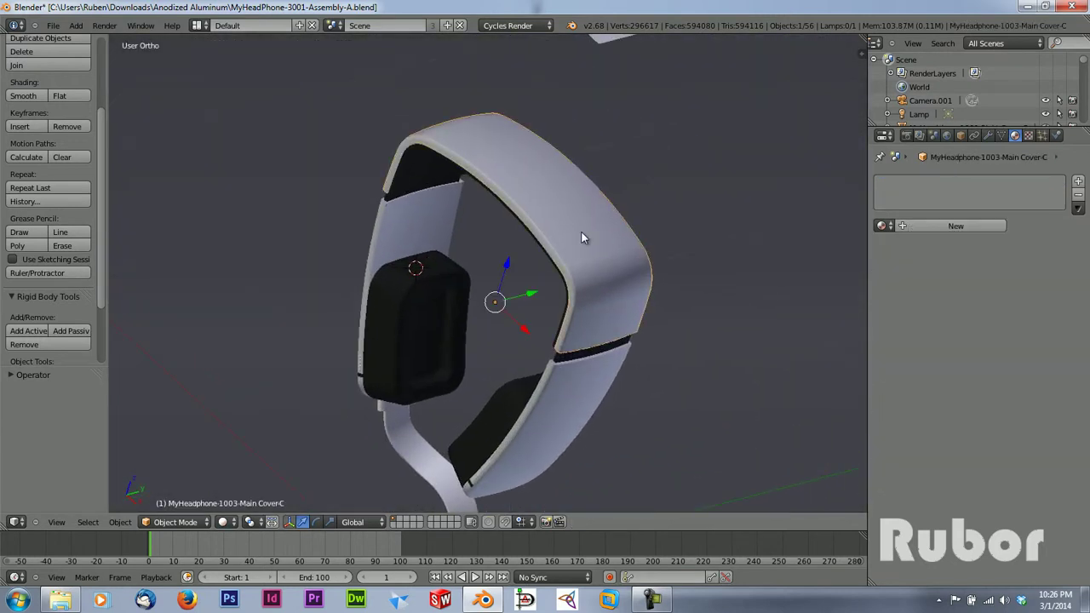
left_click(936, 225)
left_click(923, 222)
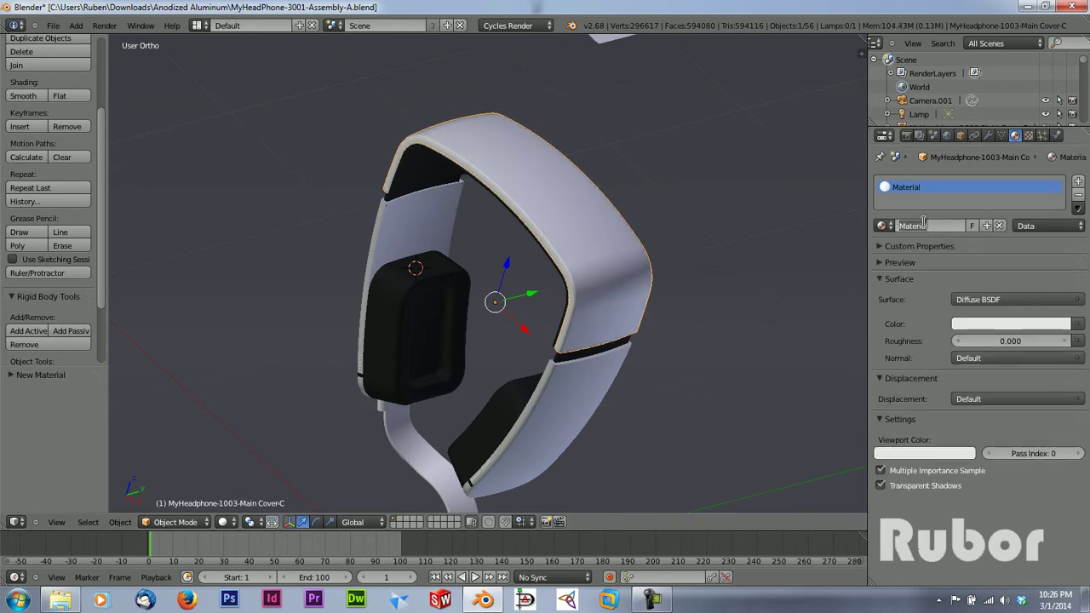
type("A")
type("no")
type("d")
type("ized Aluminum")
key("Return")
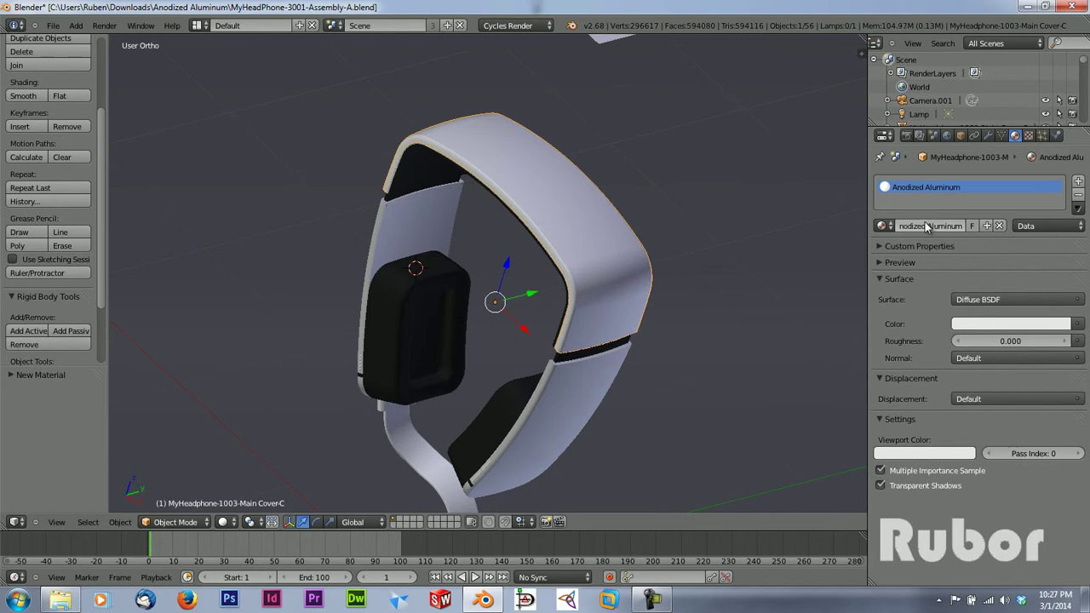
Set the Anodized Aluminum material's surface to Glossy BSDF and show its material nodes in the Node Editor.
left_click(979, 300)
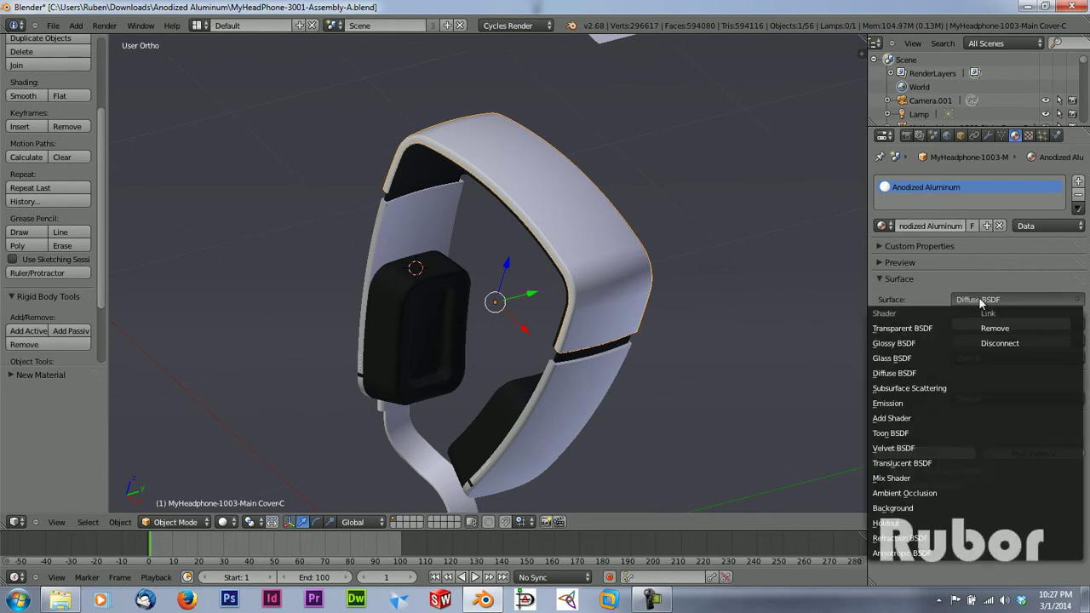
left_click(919, 341)
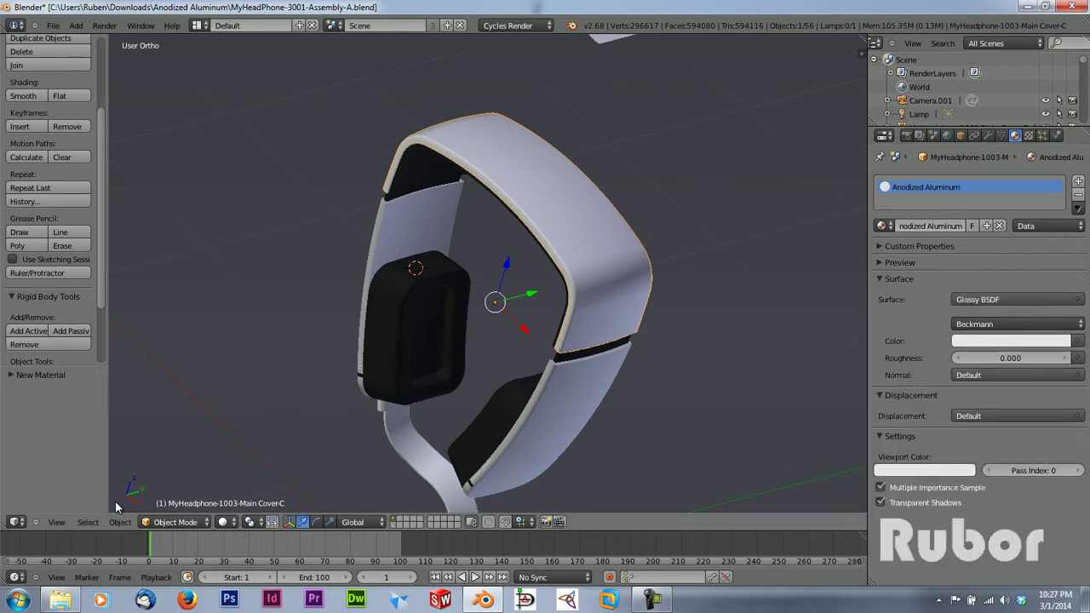
left_click(16, 522)
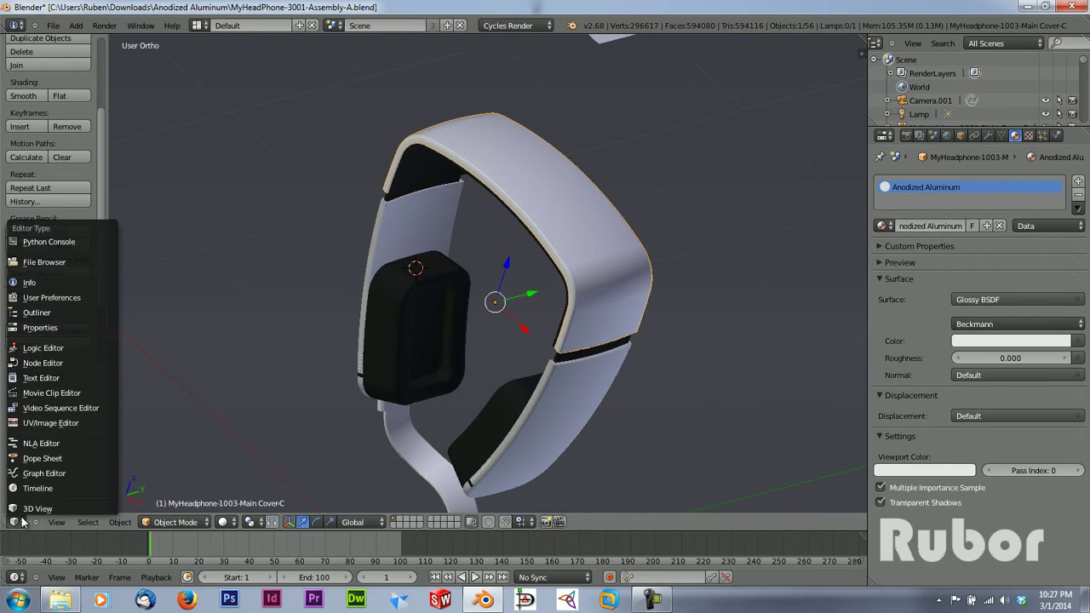
left_click(42, 363)
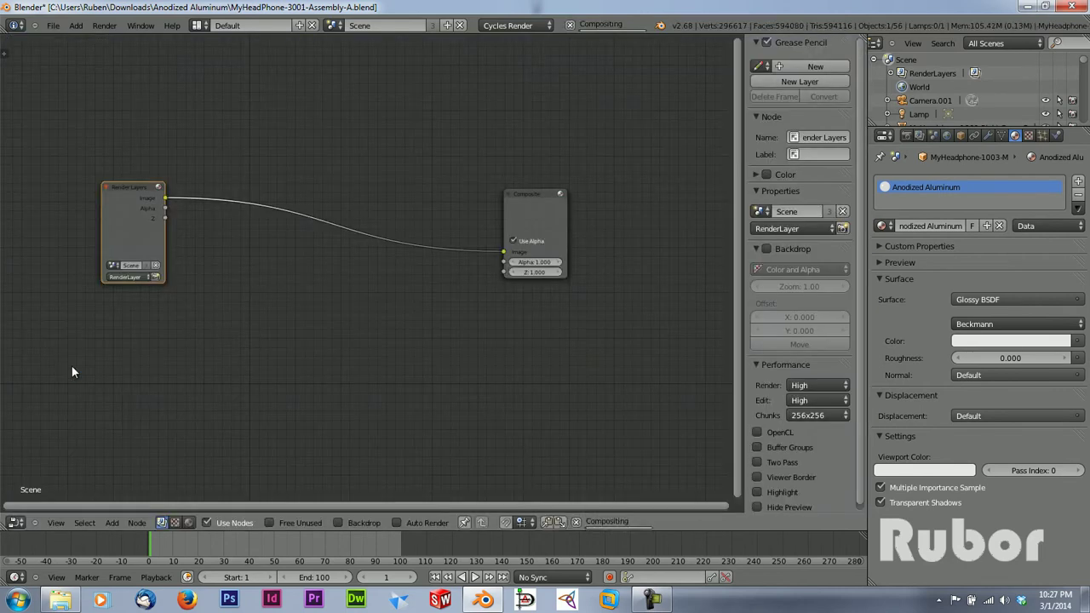
left_click(189, 522)
scroll(509, 348, "up", 4)
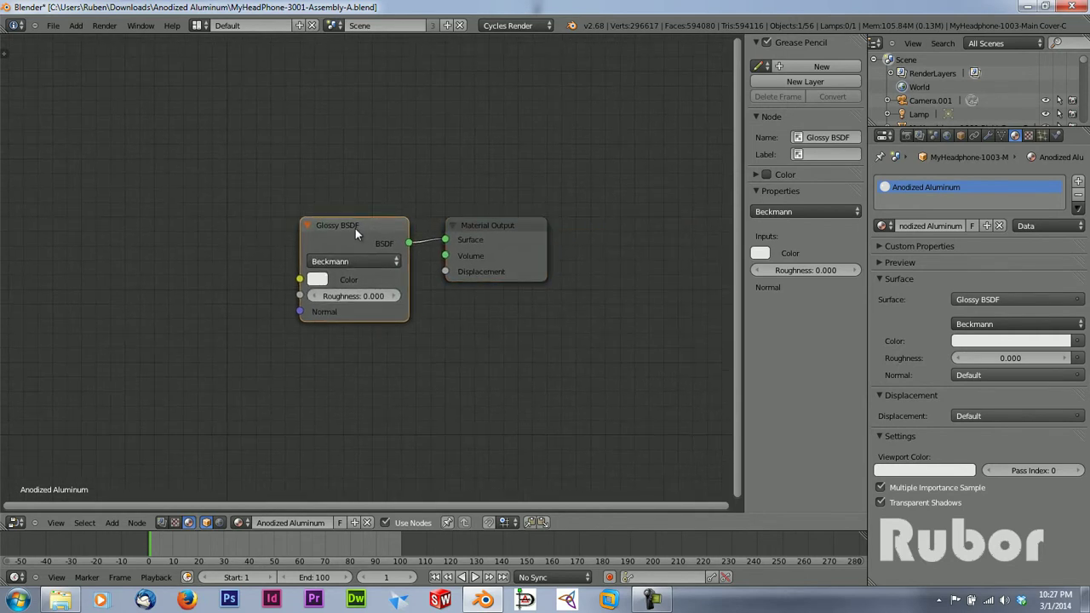
Duplicate the Glossy BSDF node, stack the two copies, and move the Material Output aside with its Surface link removed.
left_click_drag(355, 224, 341, 364)
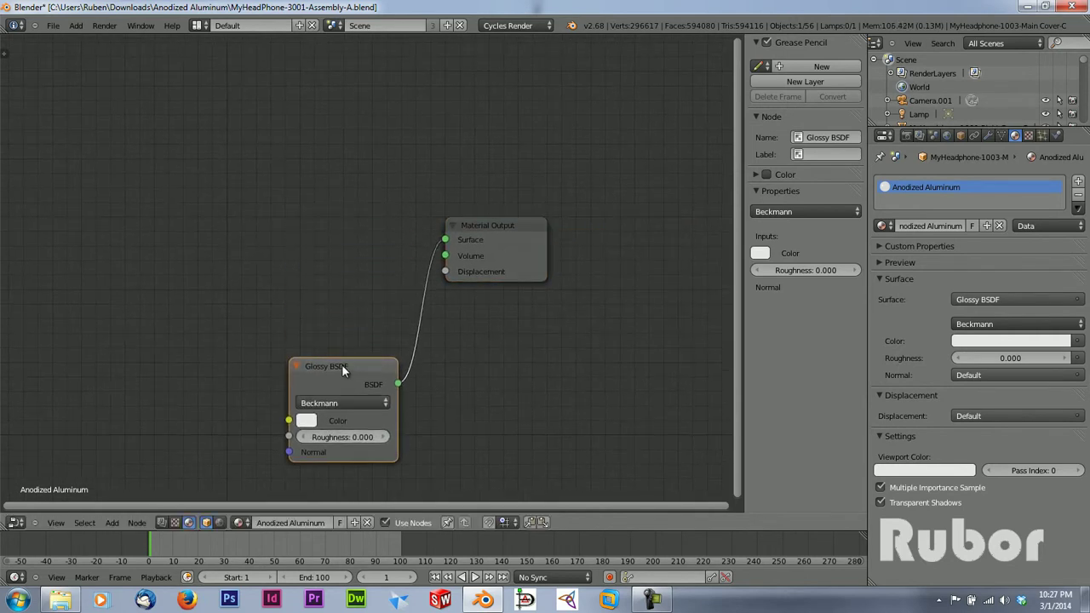
scroll(341, 364, "up", 1)
key("shift+d")
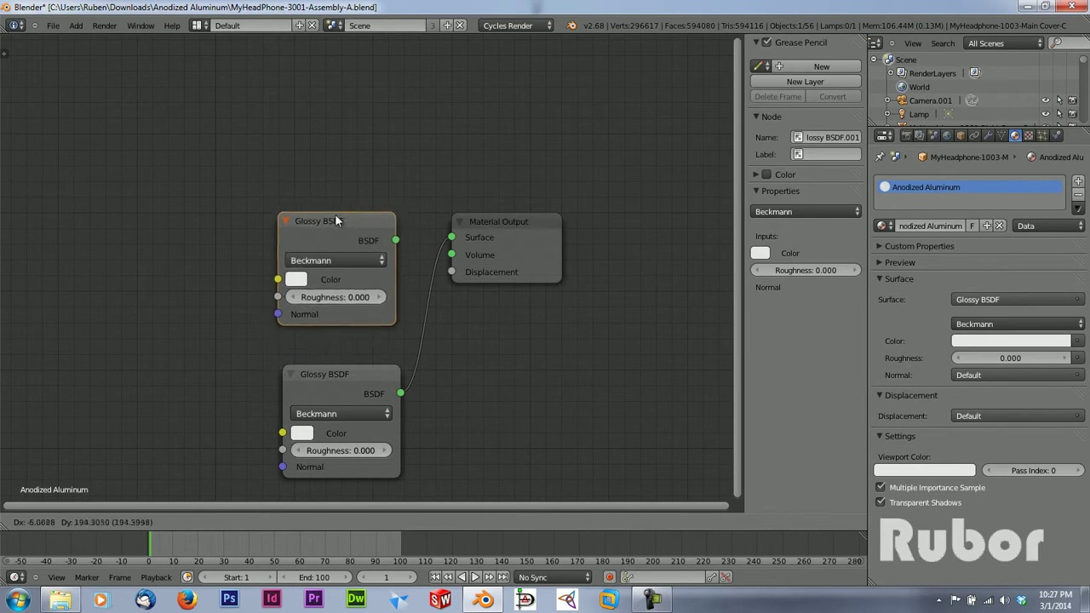
left_click(337, 230)
left_click_drag(496, 223, 572, 252)
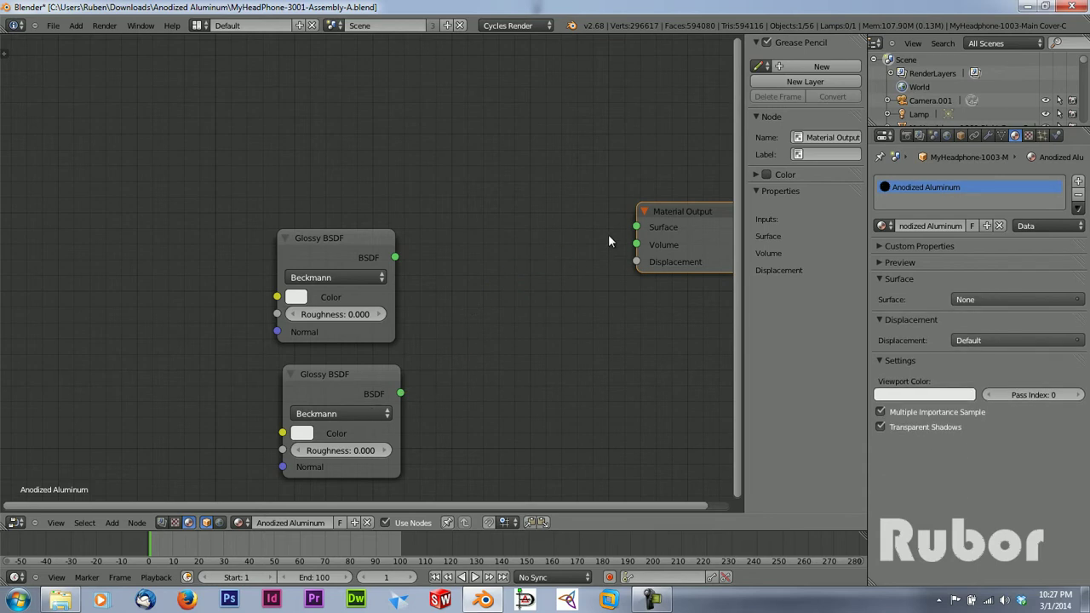
left_click_drag(335, 374, 327, 374)
Add a Mix Shader node between the Glossy nodes and the Material Output, and connect its output to Surface.
key("shift+a")
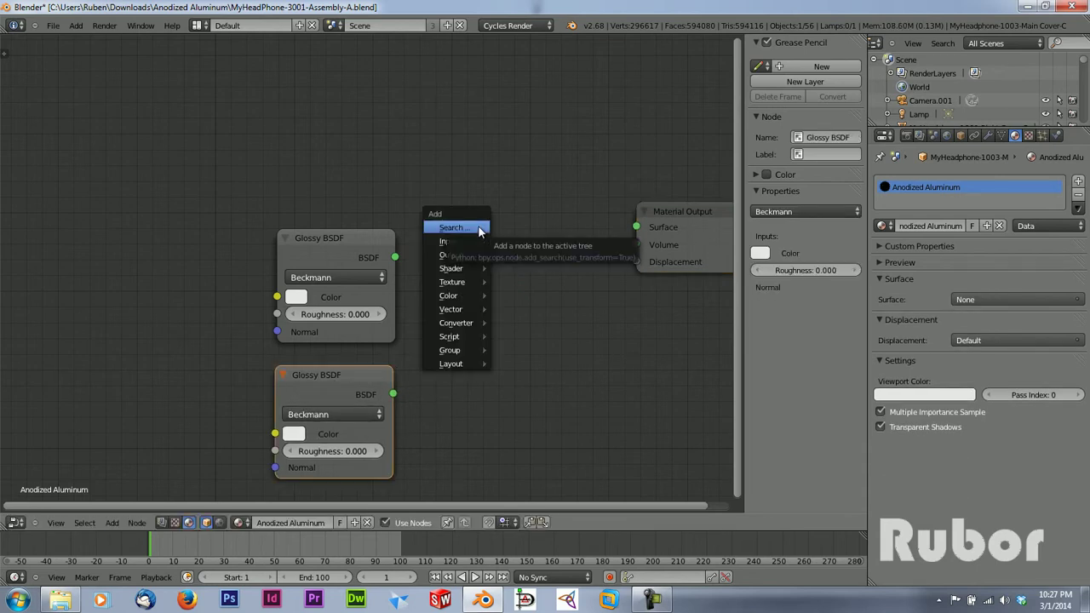
mouse_move(477, 264)
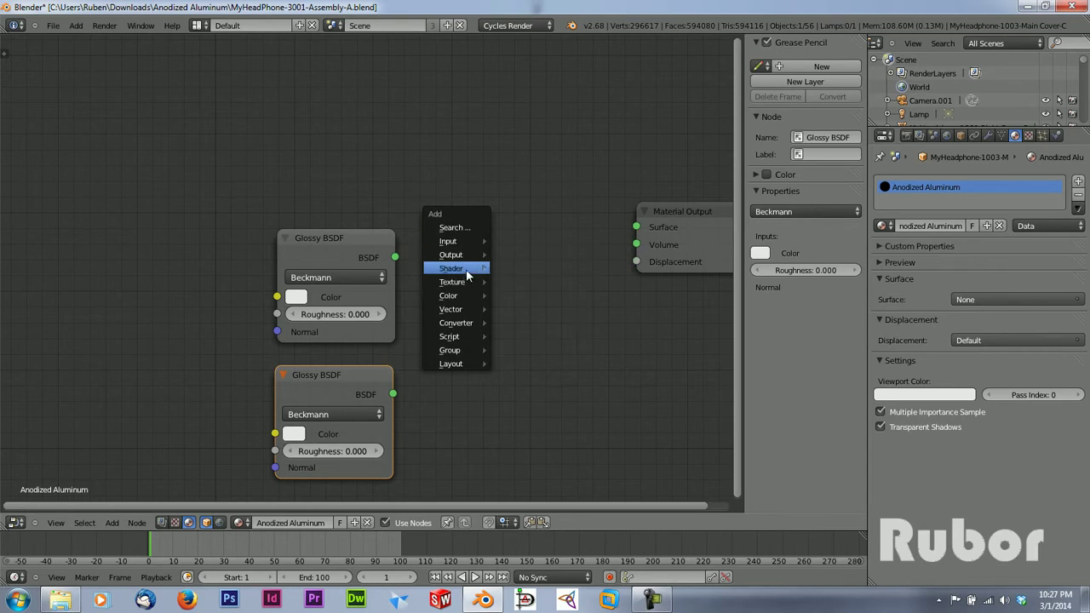
left_click(520, 267)
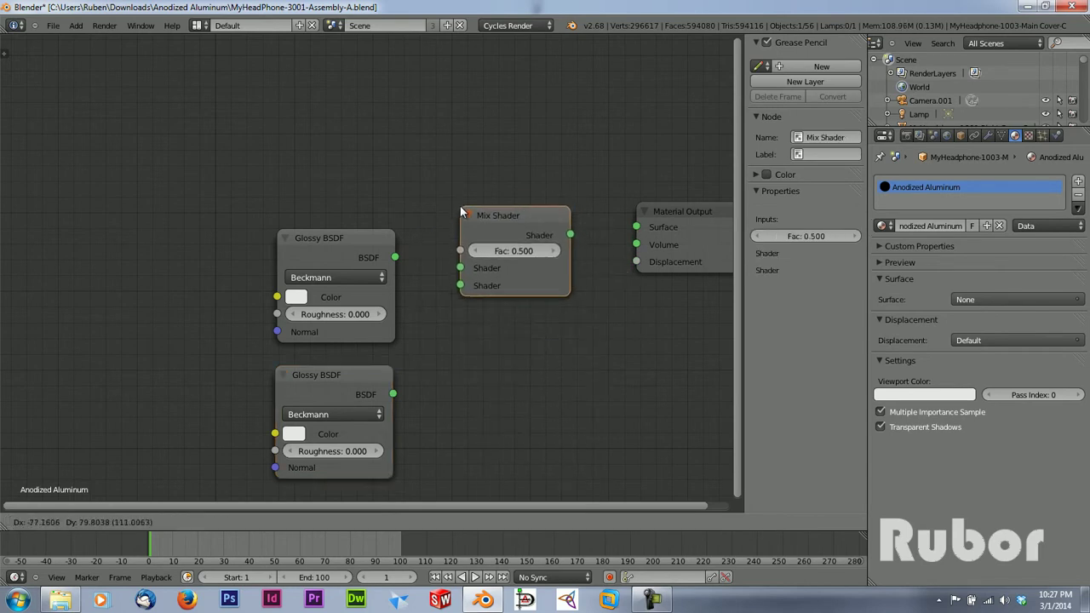
left_click(460, 204)
left_click_drag(570, 235, 636, 227)
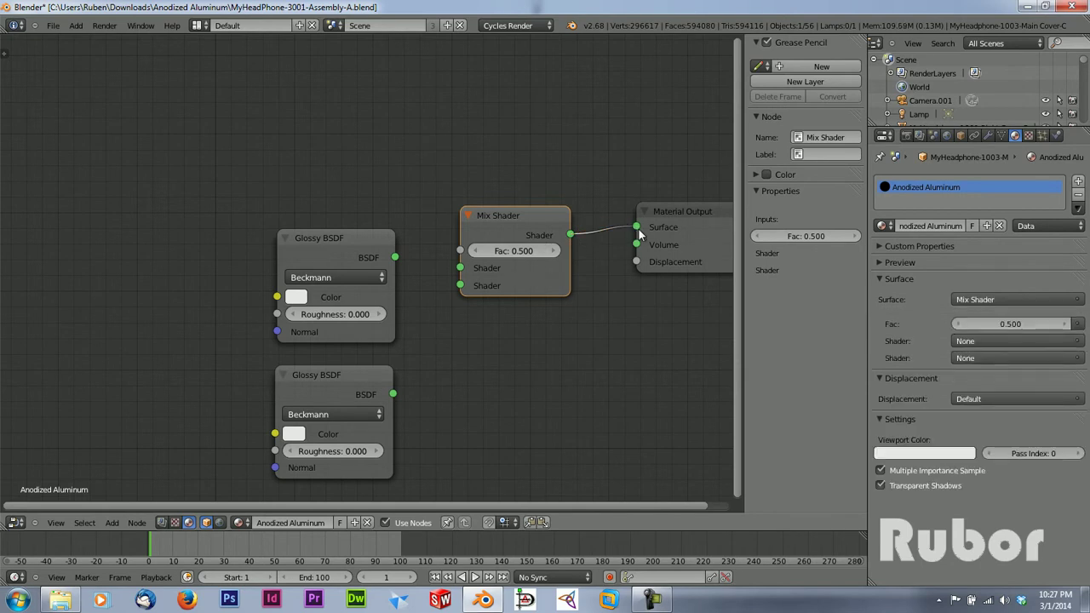
left_click_drag(515, 217, 533, 212)
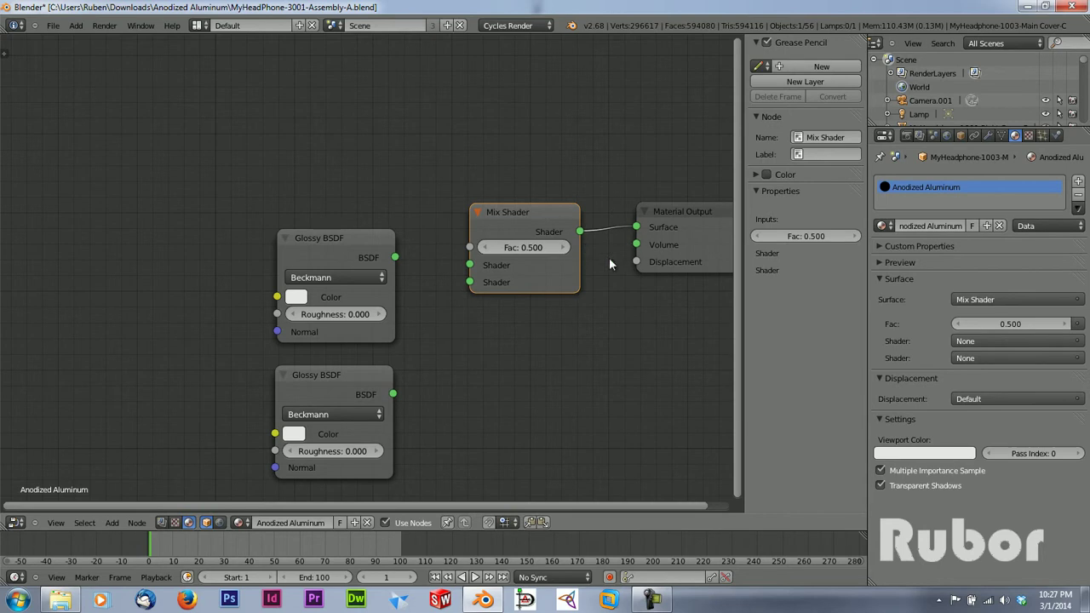
Shift both Glossy BSDF nodes farther from the Mix Shader and add a Layer Weight node above them.
left_click_drag(380, 256, 349, 236)
left_click_drag(337, 392, 285, 346)
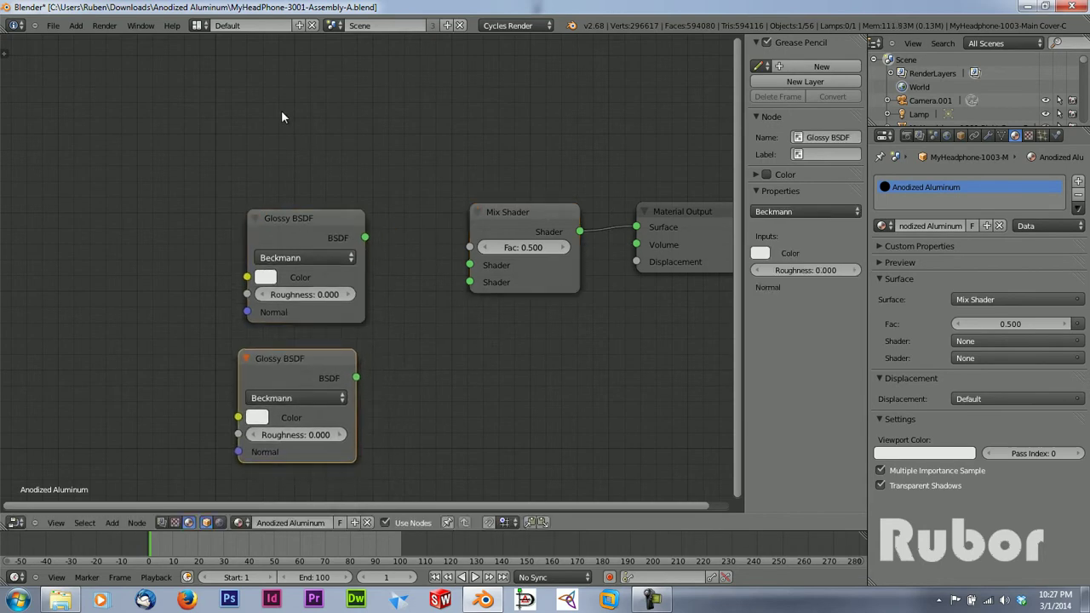
key("shift+a")
mouse_move(281, 114)
mouse_move(271, 85)
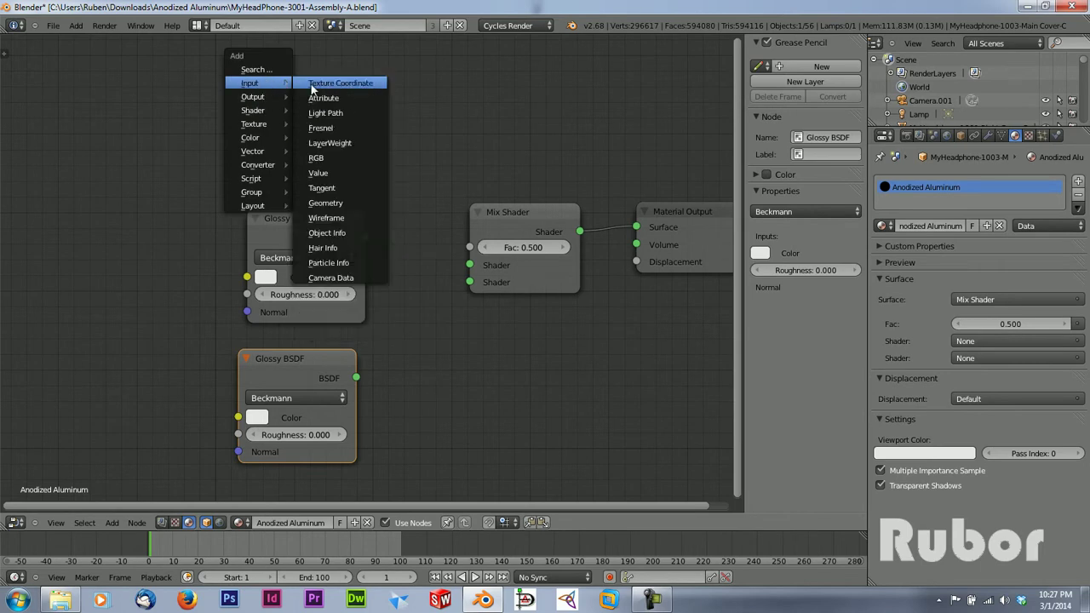
left_click(339, 146)
left_click(266, 102)
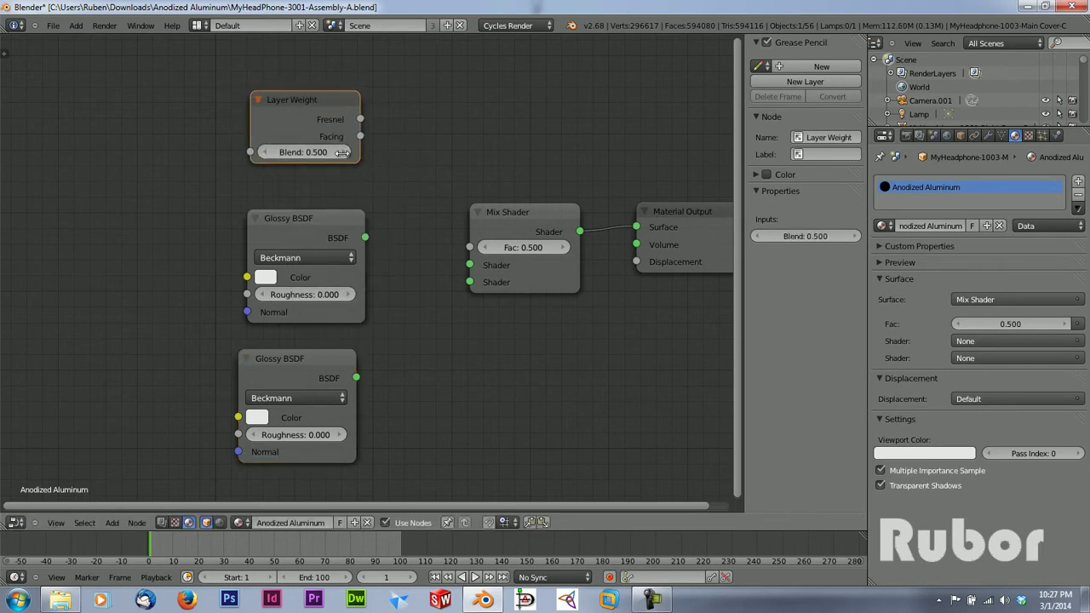
Connect Layer Weight's Facing output to the Mix Shader's Fac, and the upper and lower Glossy BSDFs to its two Shader inputs.
left_click_drag(364, 137, 489, 246)
left_click_drag(364, 238, 470, 265)
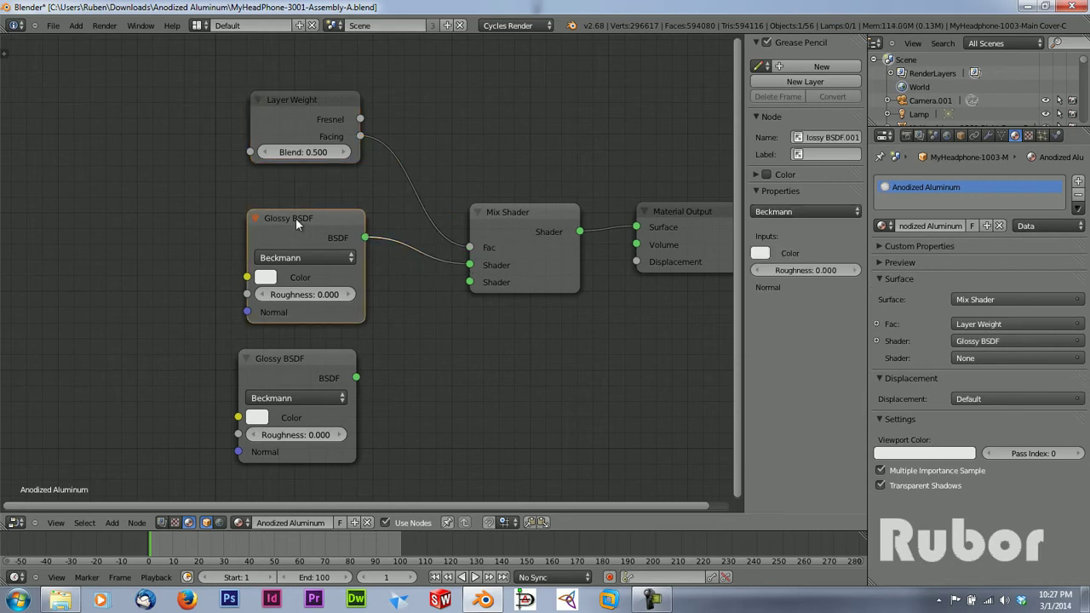
left_click_drag(312, 361, 469, 282)
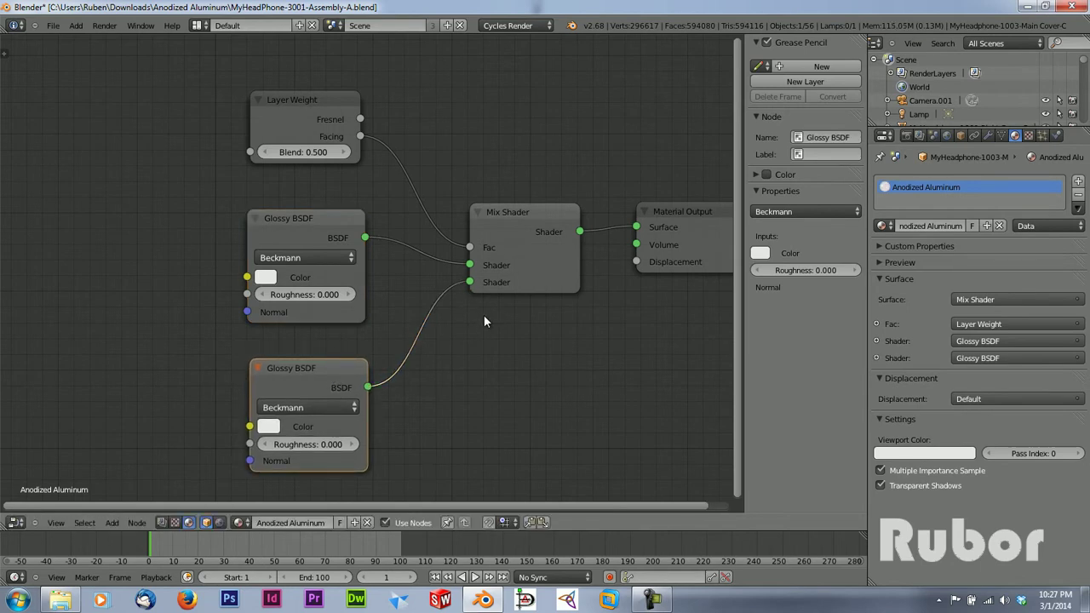
Add a Fresnel node beside the Layer Weight node and connect its Fac output to the Layer Weight's Blend input.
middle_click_drag(324, 241, 340, 208)
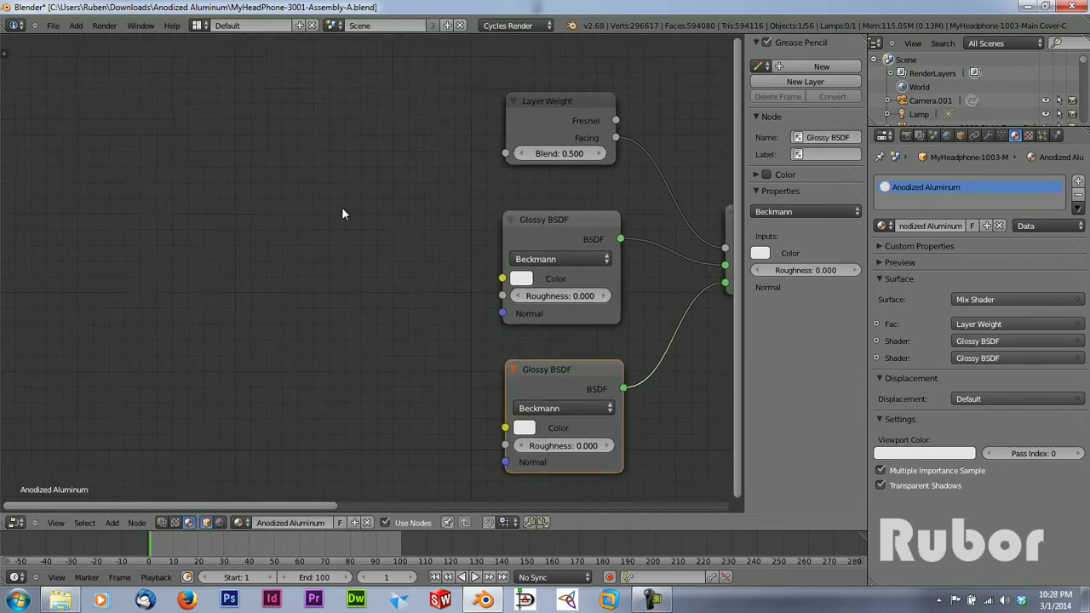
key("shift+a")
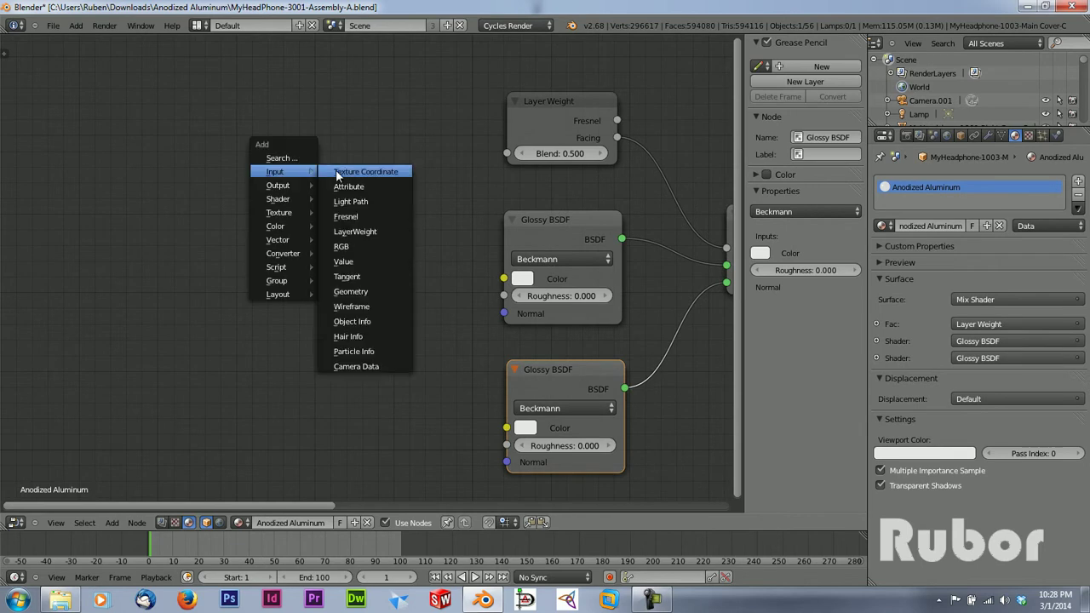
left_click(358, 218)
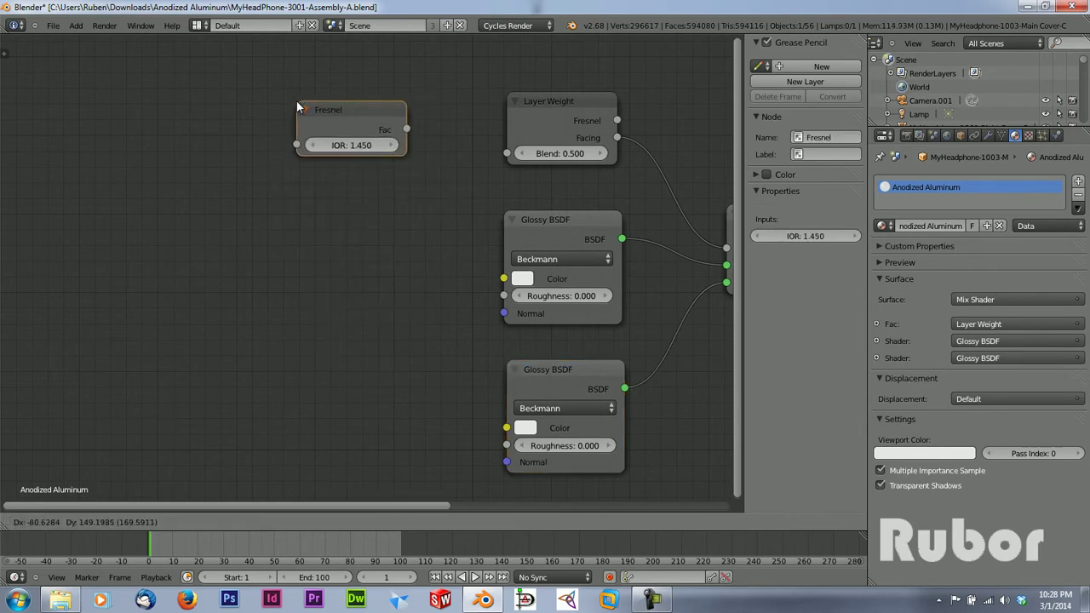
left_click(295, 100)
left_click_drag(407, 129, 508, 152)
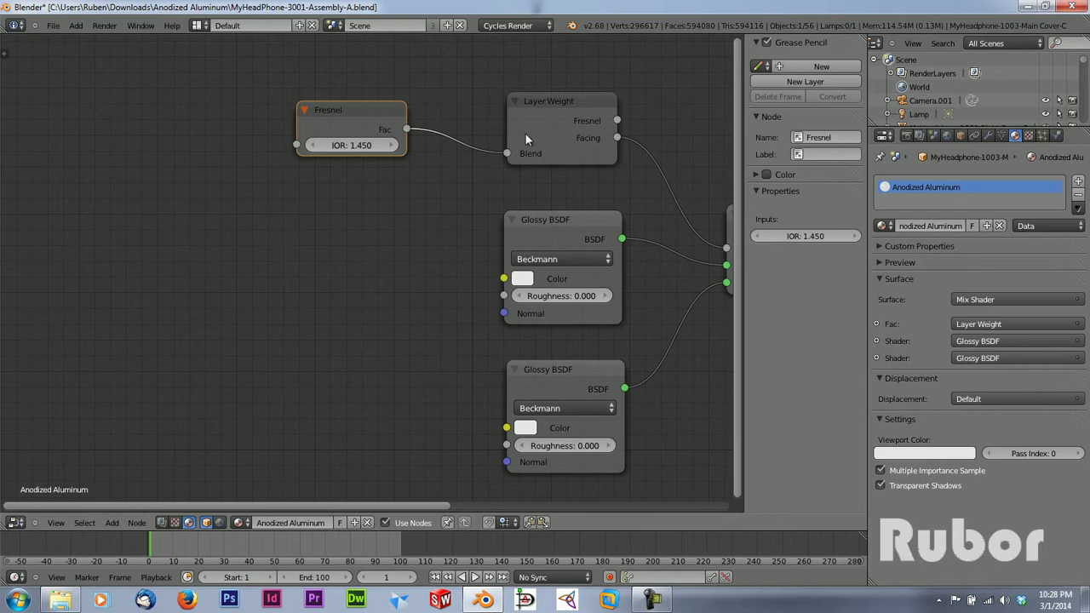
Add an RGB input node well before the Glossy BSDF nodes, leaving room for more nodes between them.
scroll(460, 266, "down", 3)
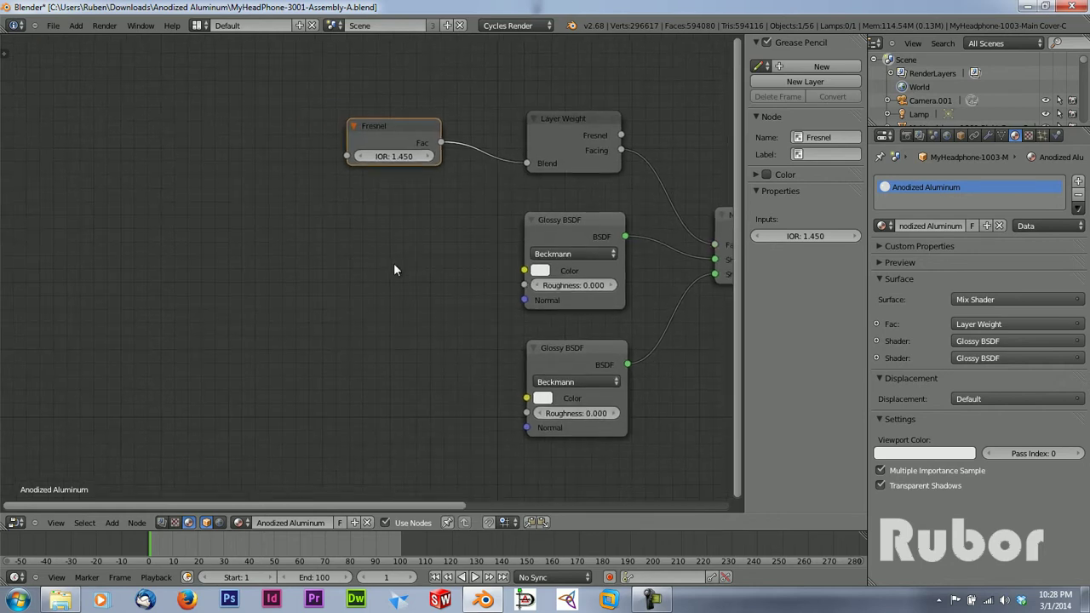
middle_click_drag(350, 273, 517, 255)
middle_click_drag(324, 253, 400, 262)
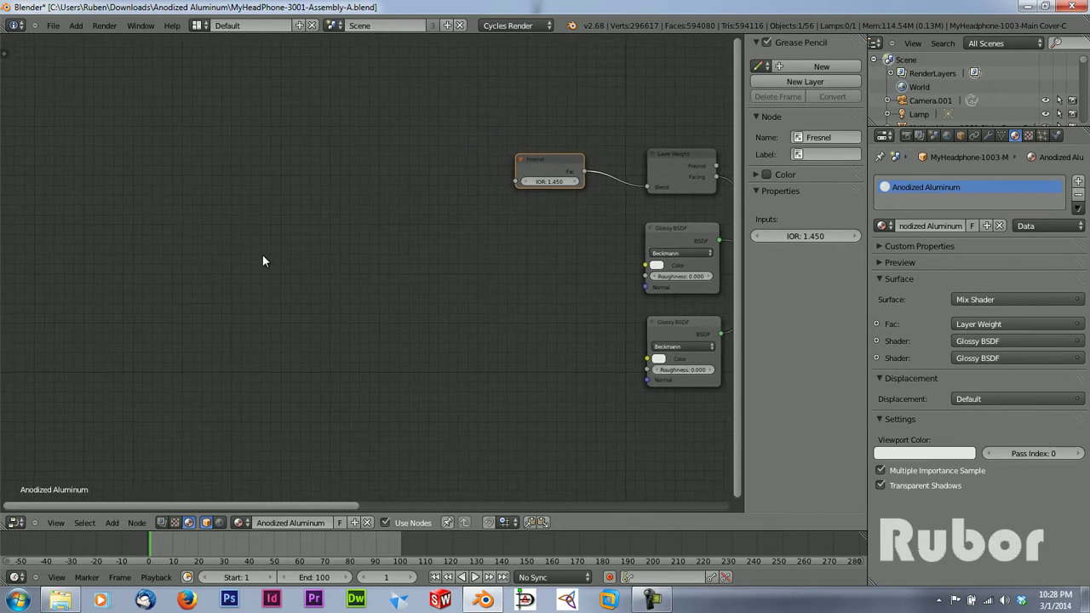
key("shift+a")
mouse_move(265, 254)
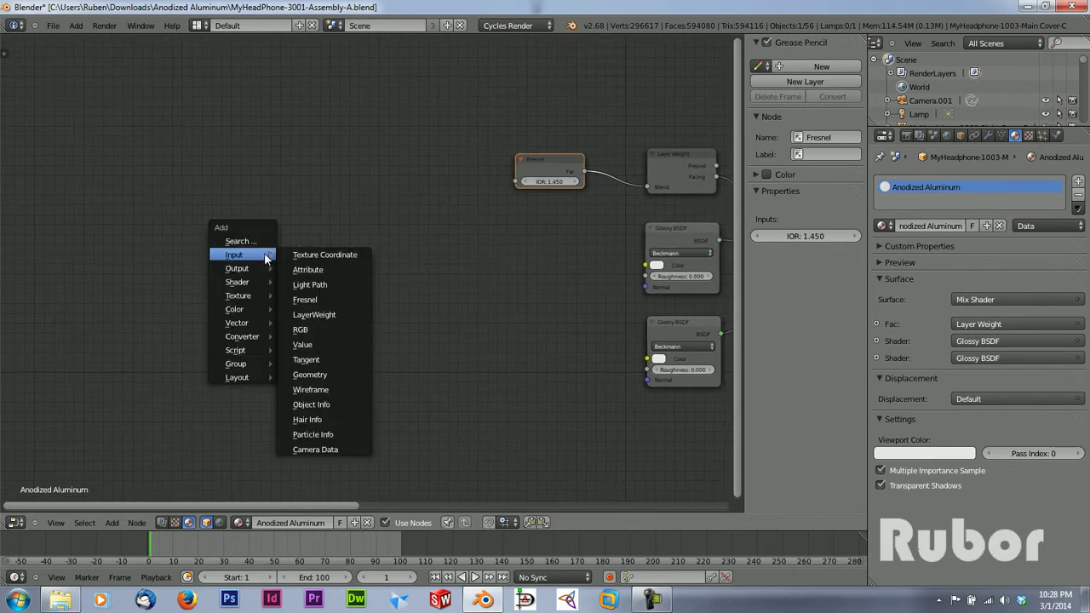
left_click(322, 328)
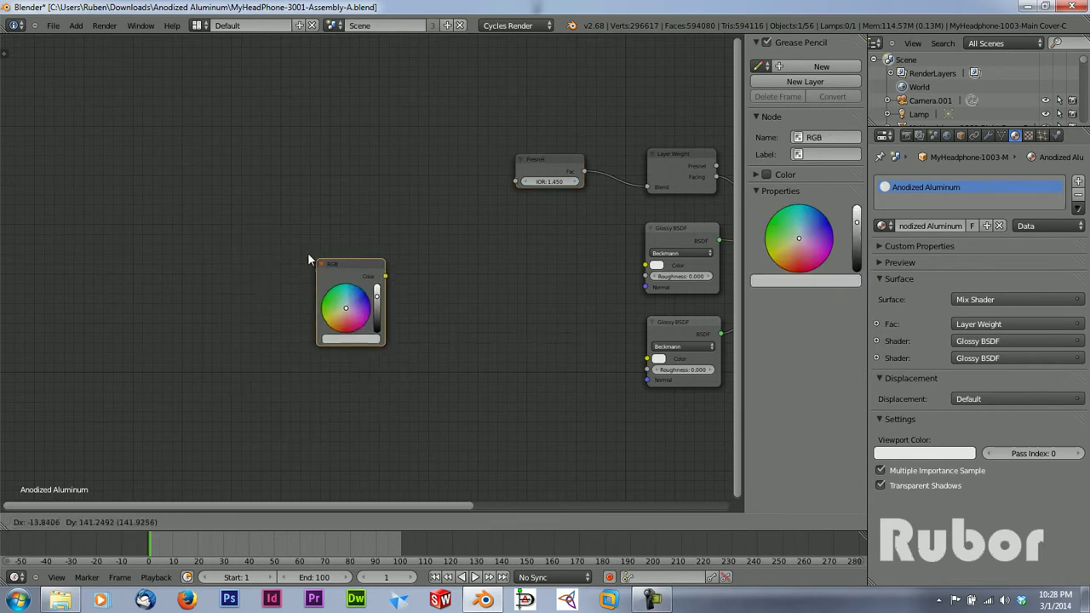
left_click(213, 274)
Add a second Fresnel node directly above the RGB node.
middle_click_drag(344, 299, 309, 268)
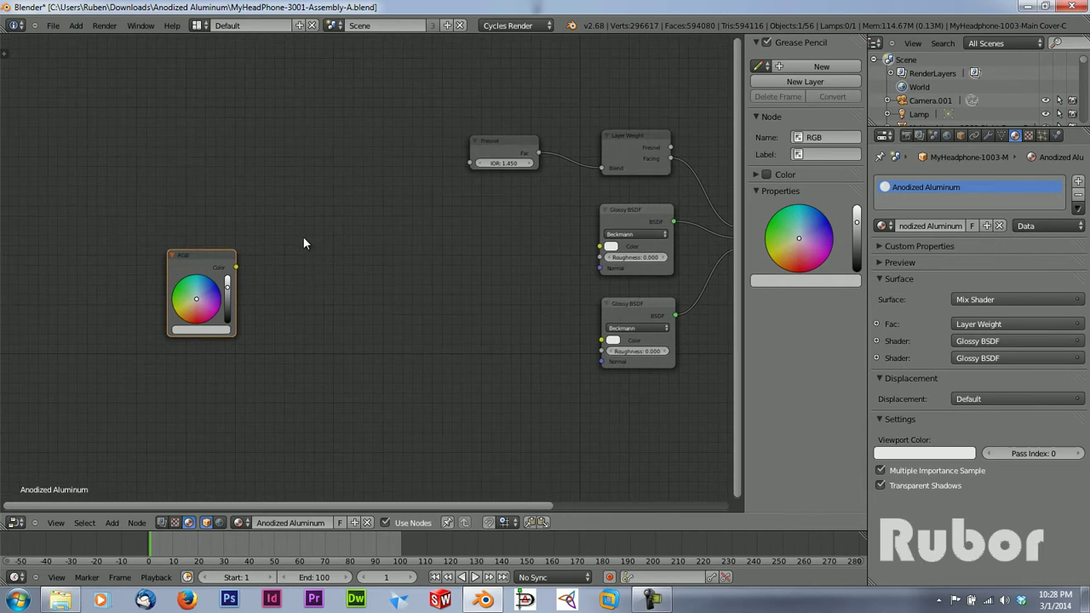
key("shift+a")
mouse_move(303, 242)
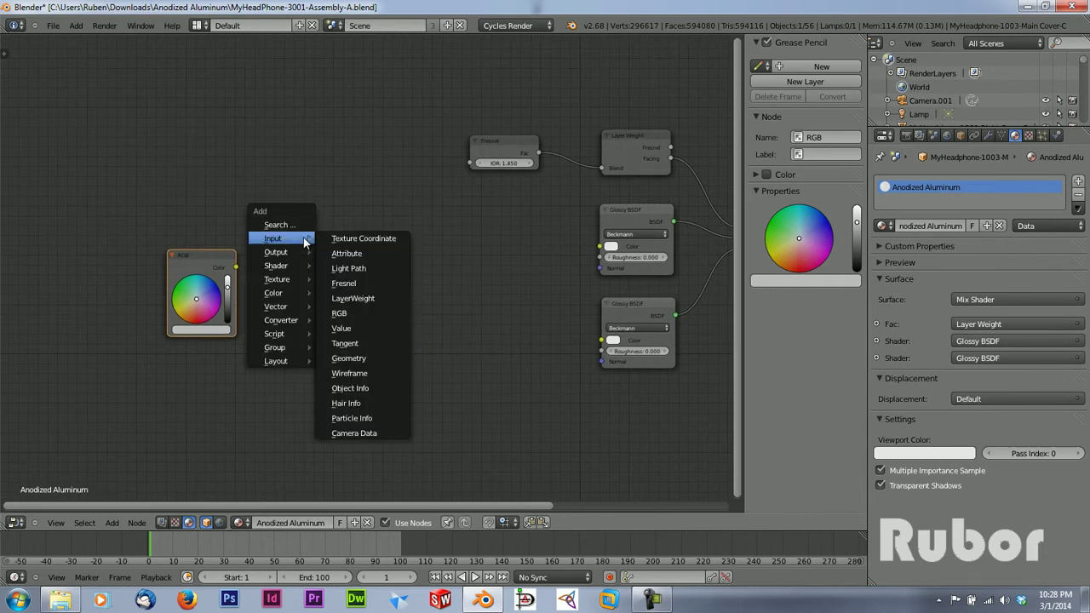
left_click(348, 281)
left_click(169, 195)
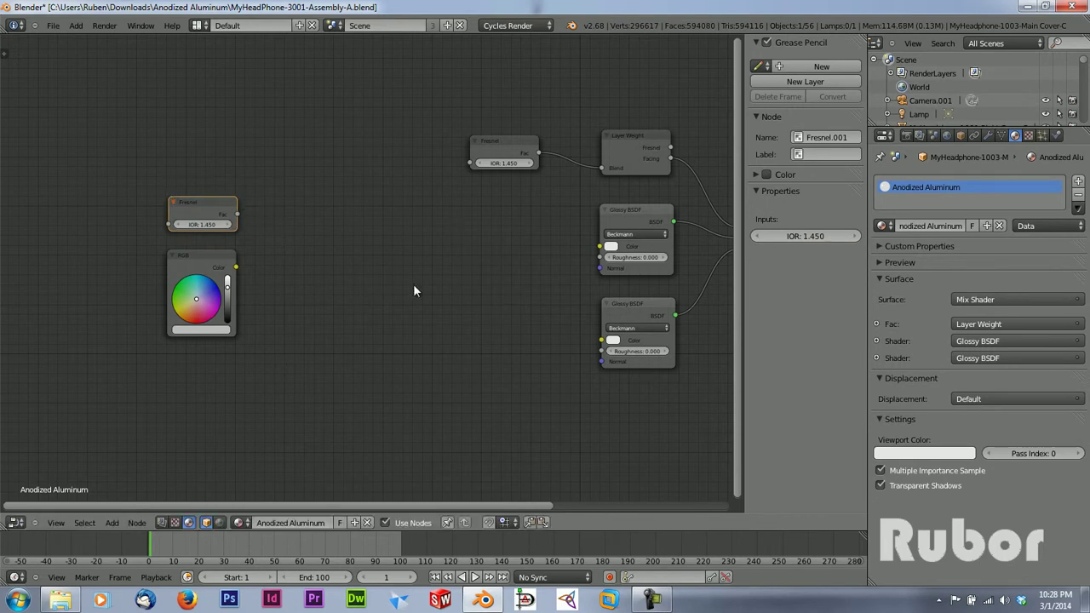
Add a Bright/Contrast node beside the RGB node and place a duplicate of it directly below.
middle_click_drag(434, 294, 382, 265)
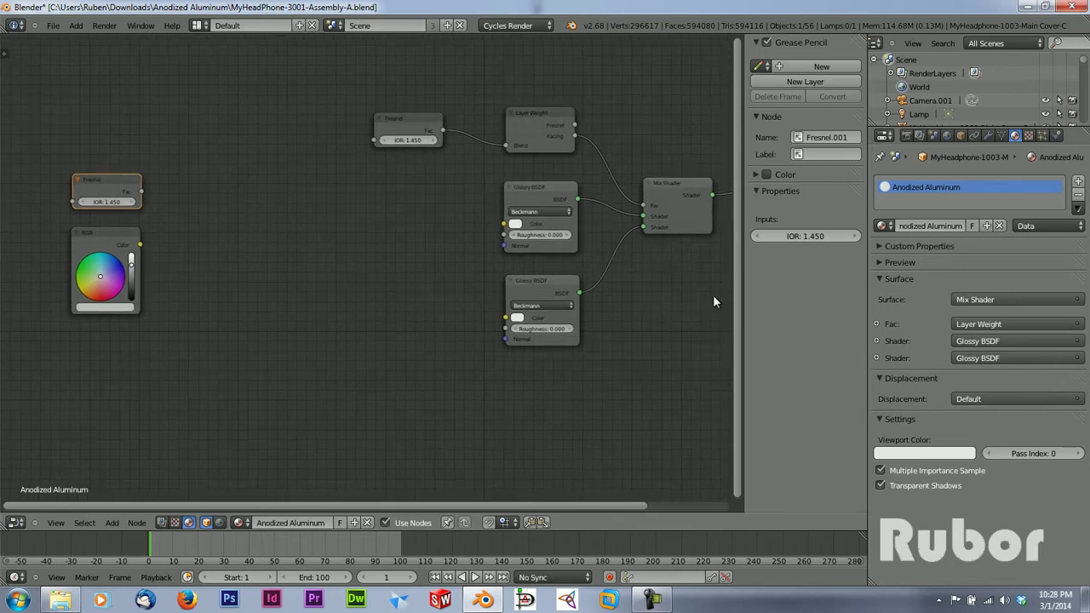
middle_click_drag(292, 217, 291, 216)
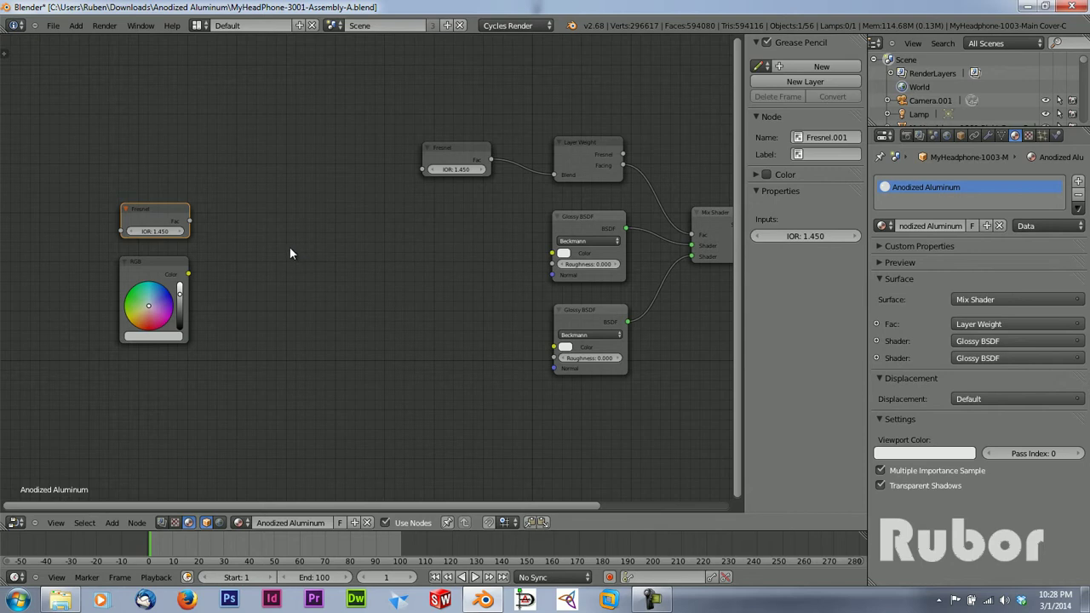
key("shift+a")
mouse_move(290, 249)
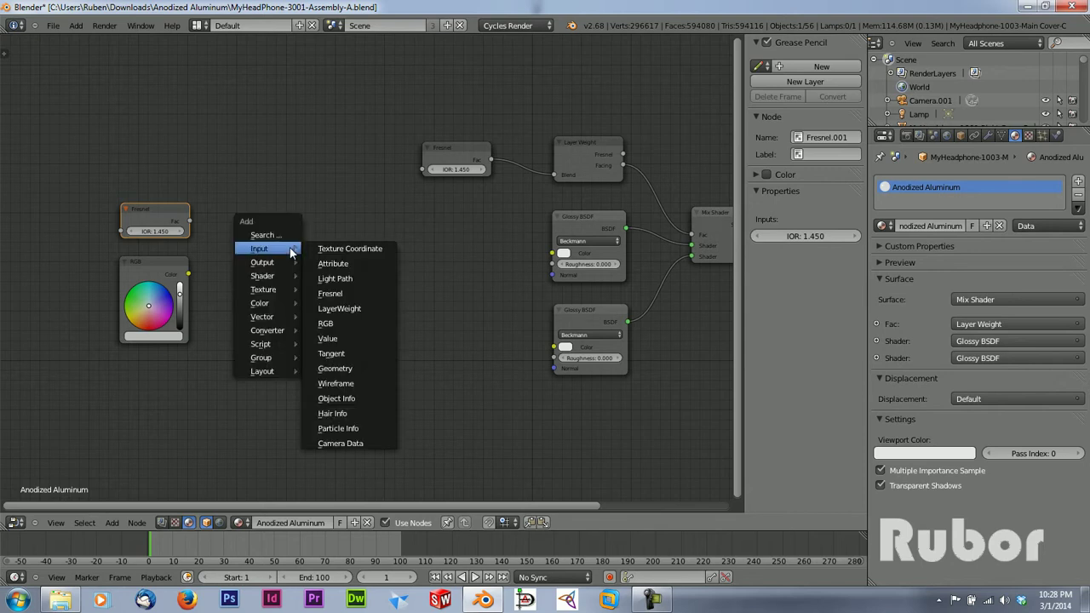
mouse_move(277, 304)
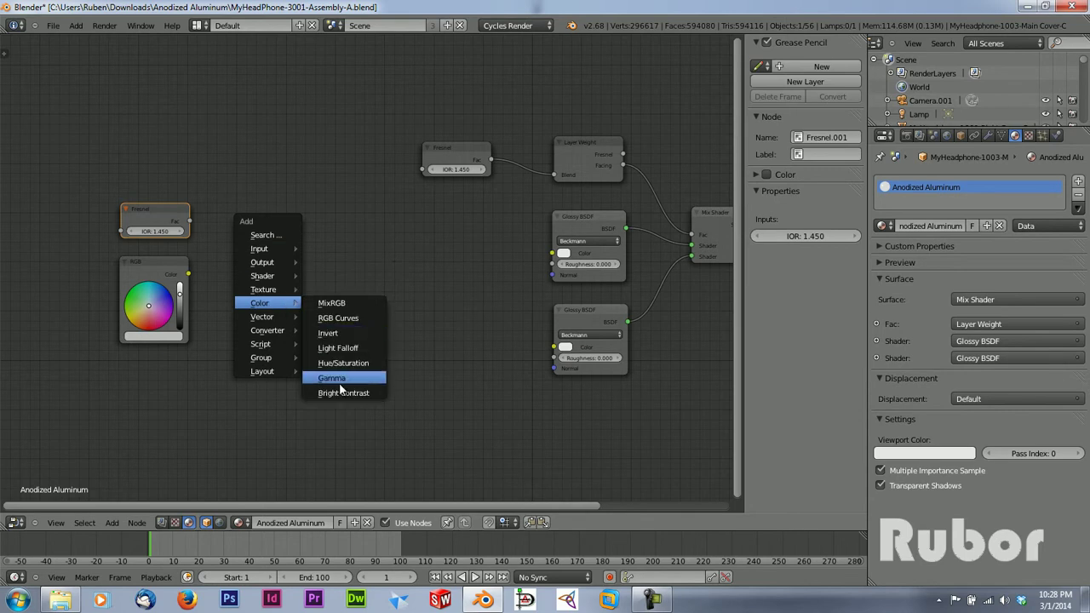
left_click(340, 392)
left_click(251, 285)
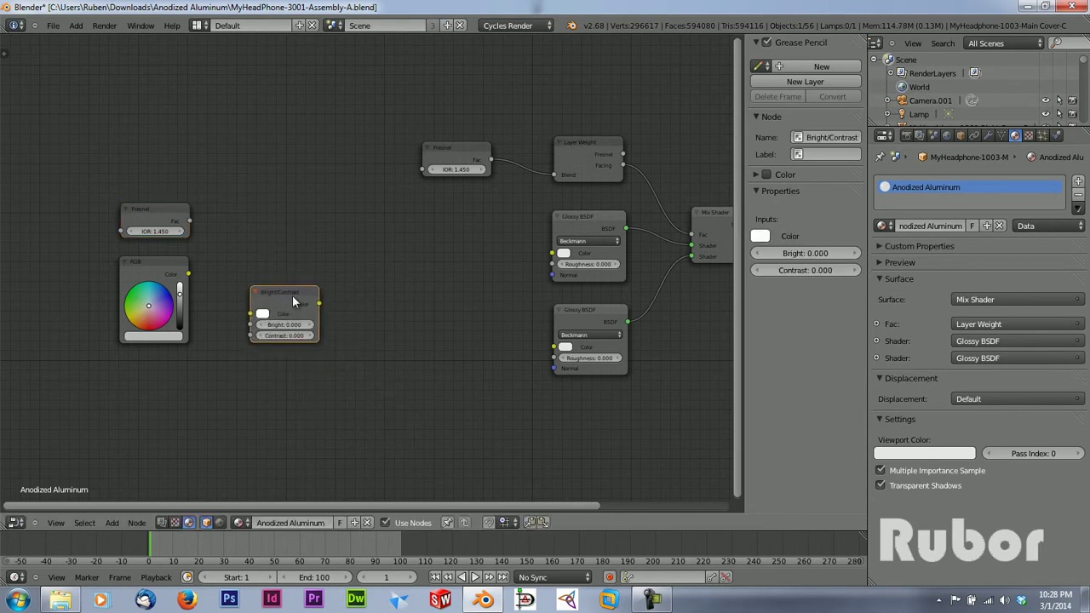
key("shift+d")
left_click(291, 367)
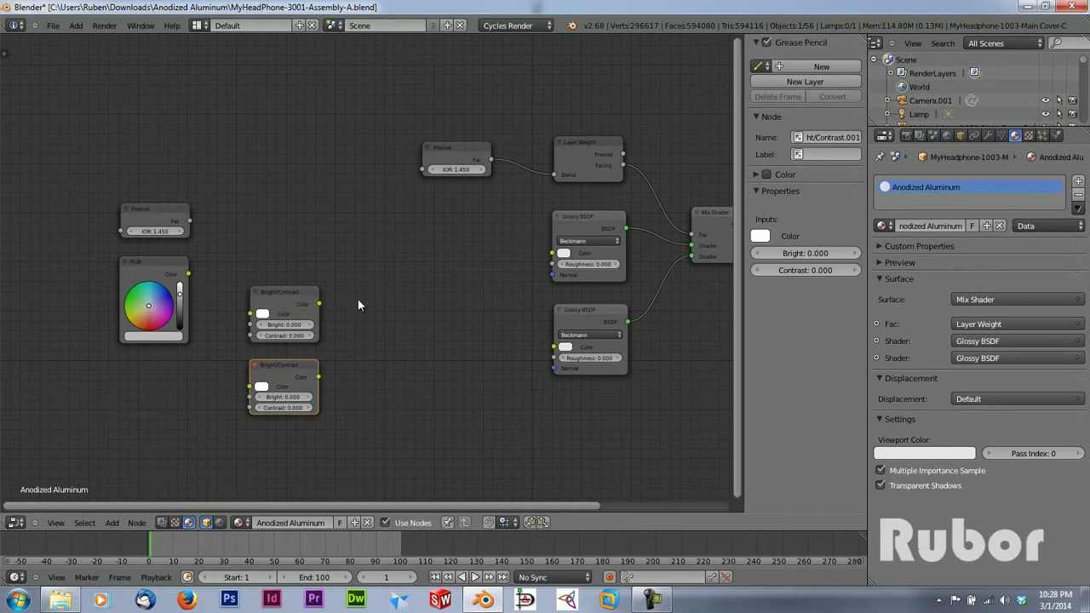
Add a MixRGB node above the Bright/Contrast nodes and stack three duplicates in a column before the Glossy BSDF nodes.
key("shift+a")
mouse_move(348, 246)
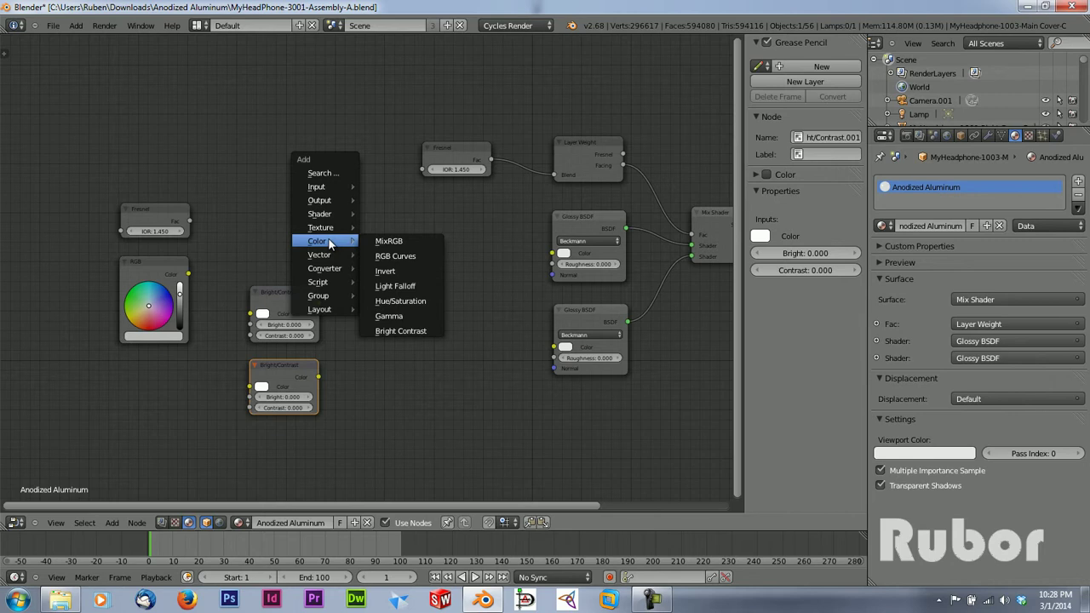
left_click(392, 242)
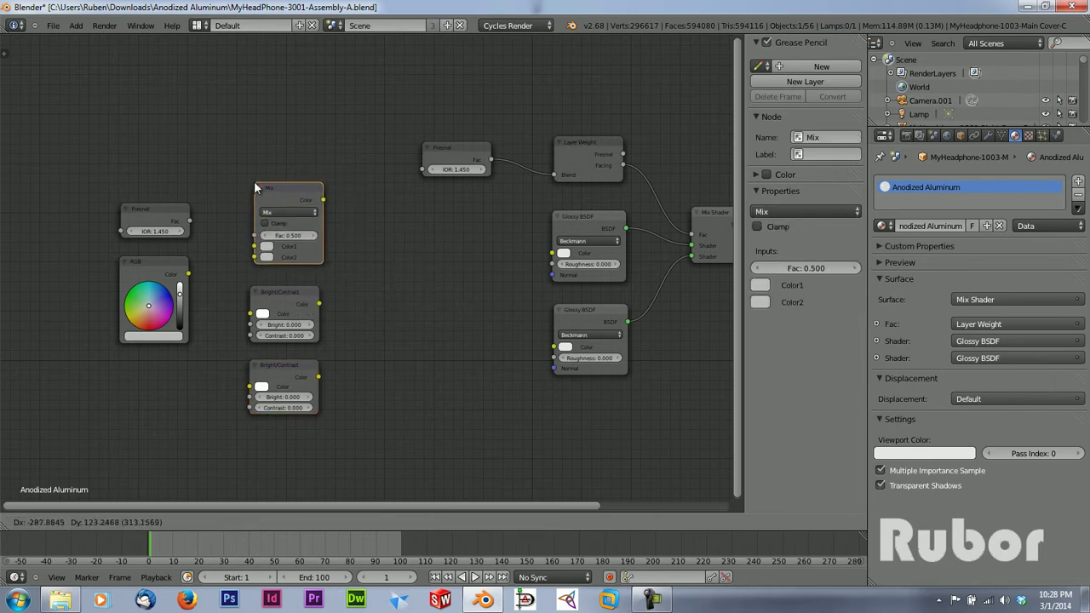
left_click(254, 181)
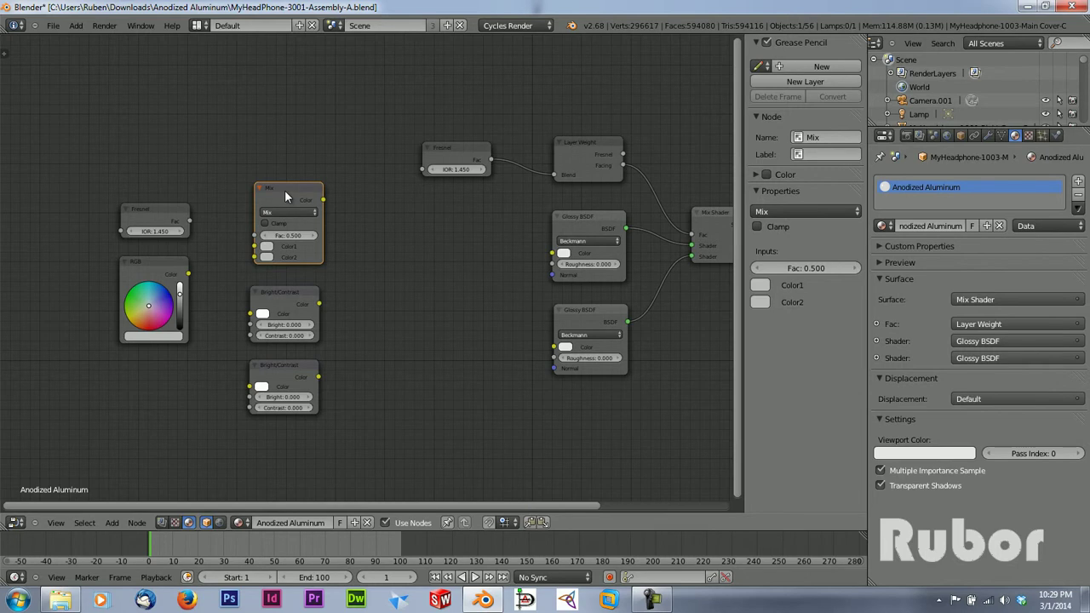
key("shift+d")
left_click(418, 204)
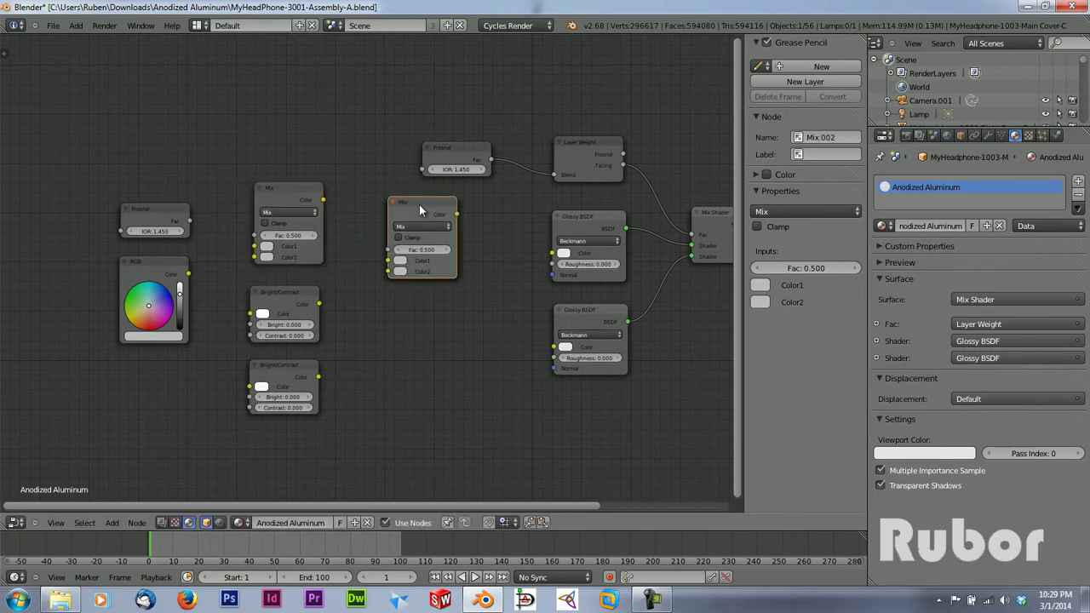
key("shift+d")
left_click(416, 306)
key("shift+d")
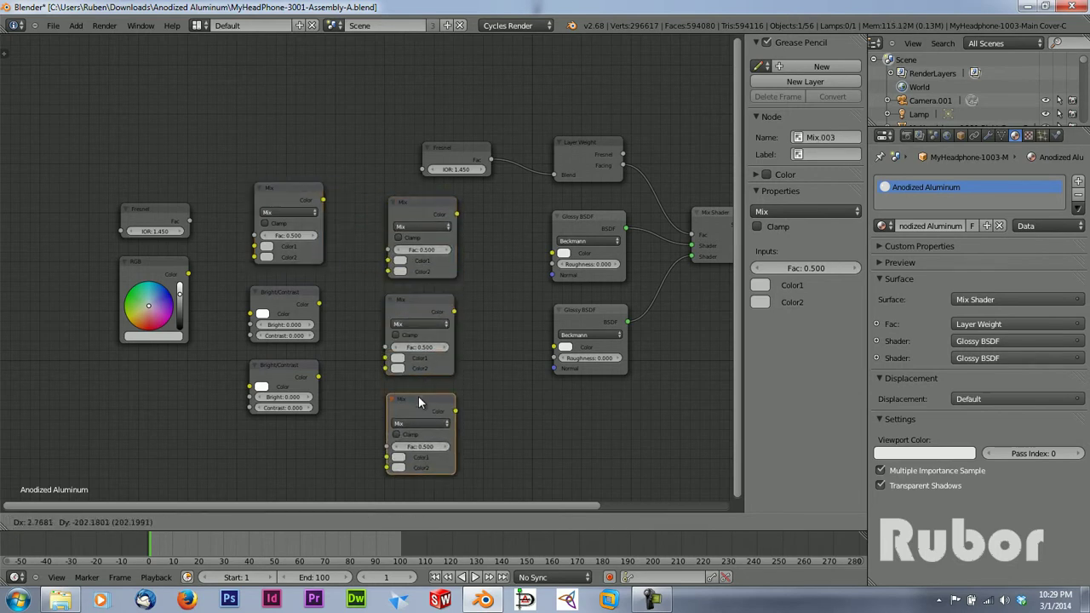
left_click(417, 406)
Connect the Fac output of the Fresnel above the RGB node to the Multiply node's Color1, and move the Multiply node higher.
middle_click_drag(477, 347, 424, 295)
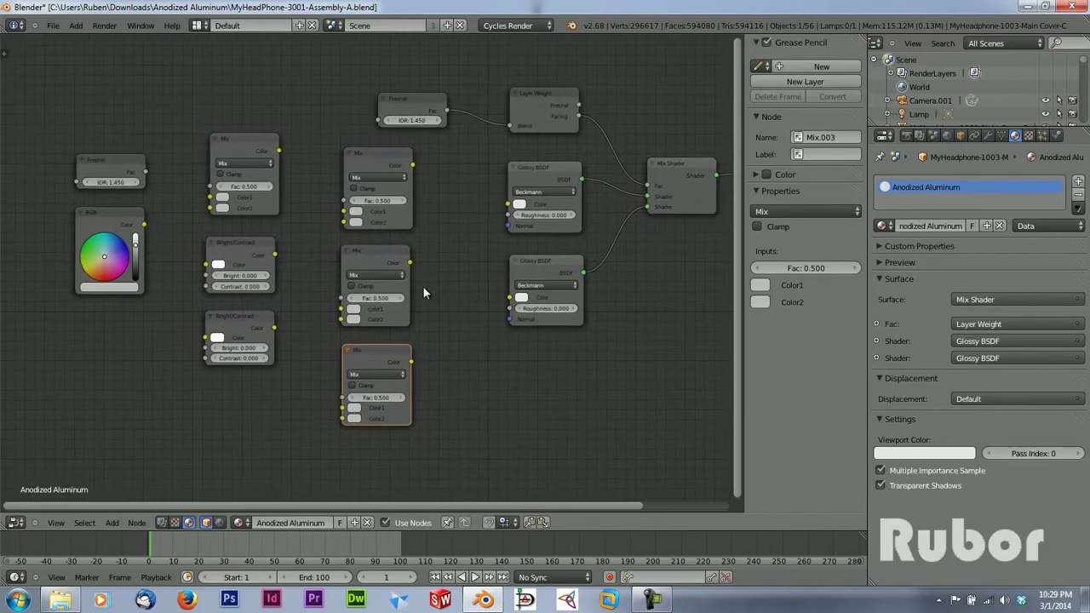
middle_click_drag(306, 212, 321, 230)
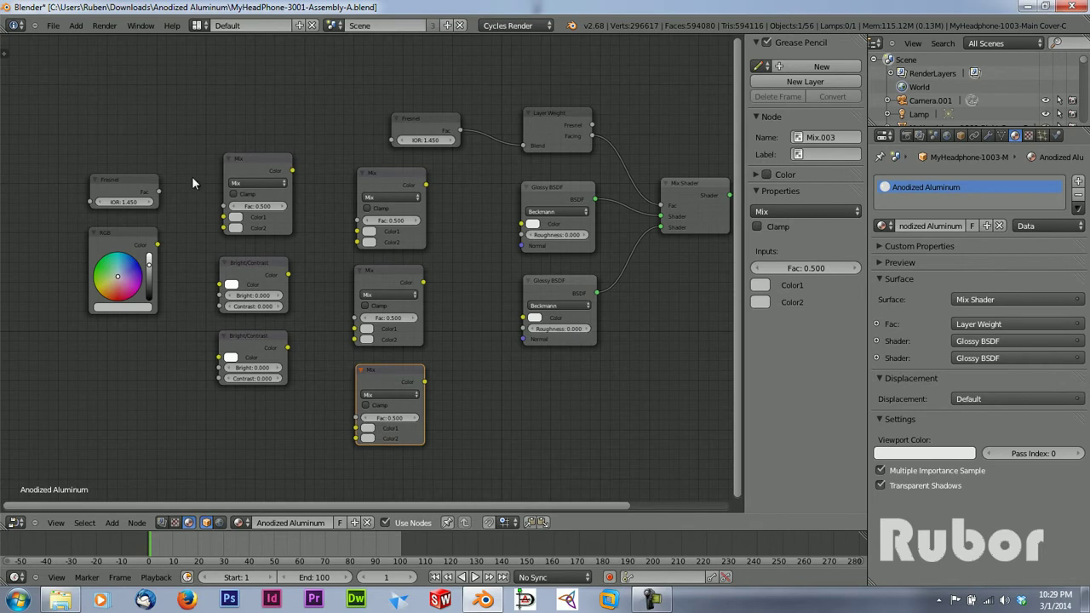
scroll(205, 182, "up", 2)
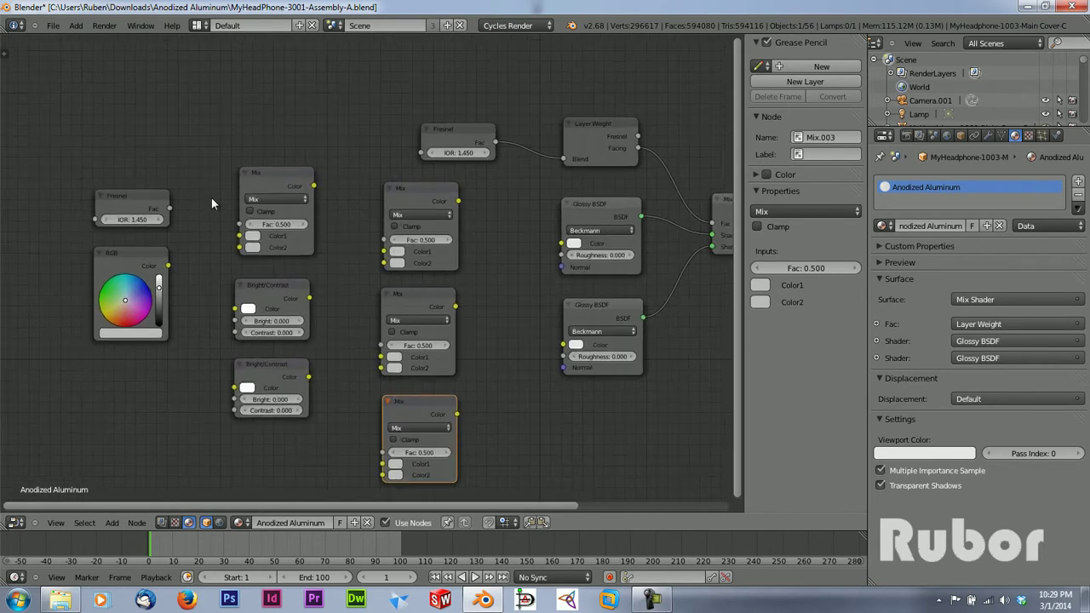
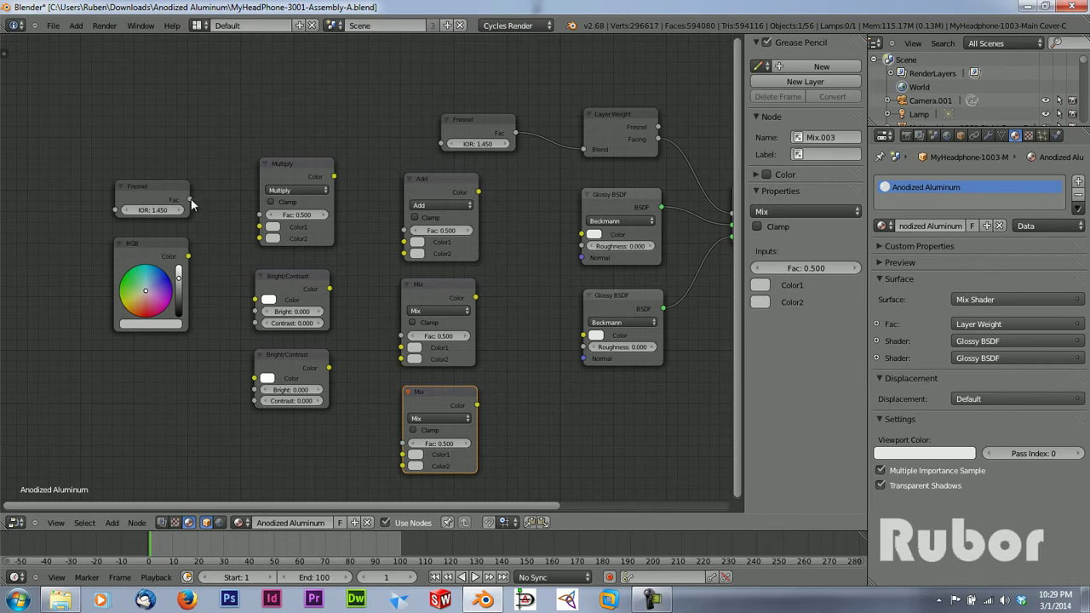
left_click_drag(191, 202, 260, 227)
left_click_drag(292, 164, 287, 119)
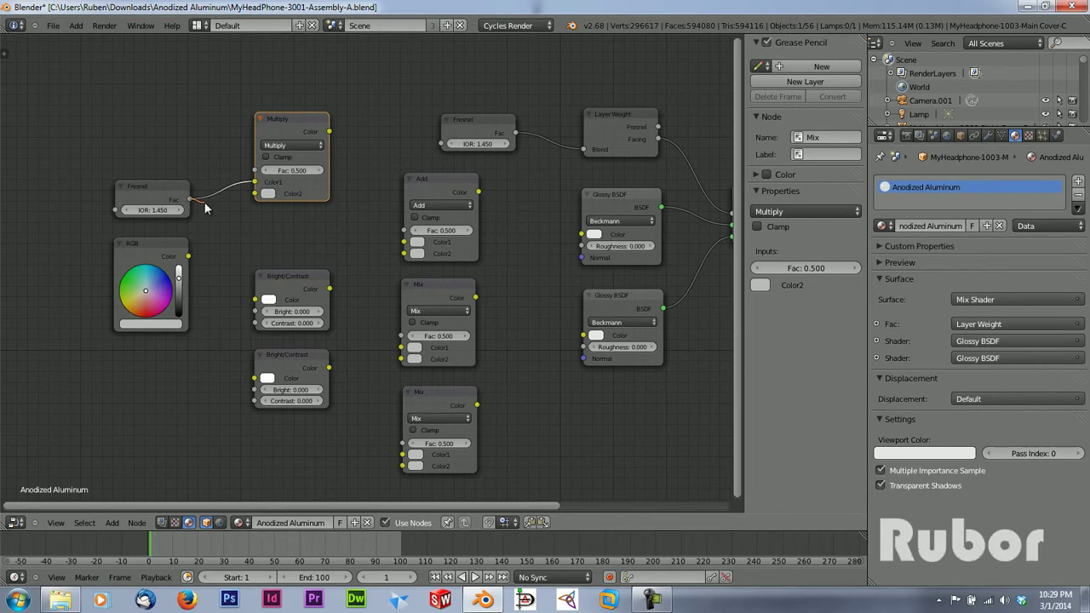
Connect the same Fresnel's Fac output to the Fac inputs of both Mix nodes, and move the two Bright/Contrast nodes lower.
left_click_drag(192, 201, 402, 348)
left_click_drag(404, 350, 404, 336)
left_click_drag(292, 360, 282, 401)
left_click_drag(292, 297, 282, 342)
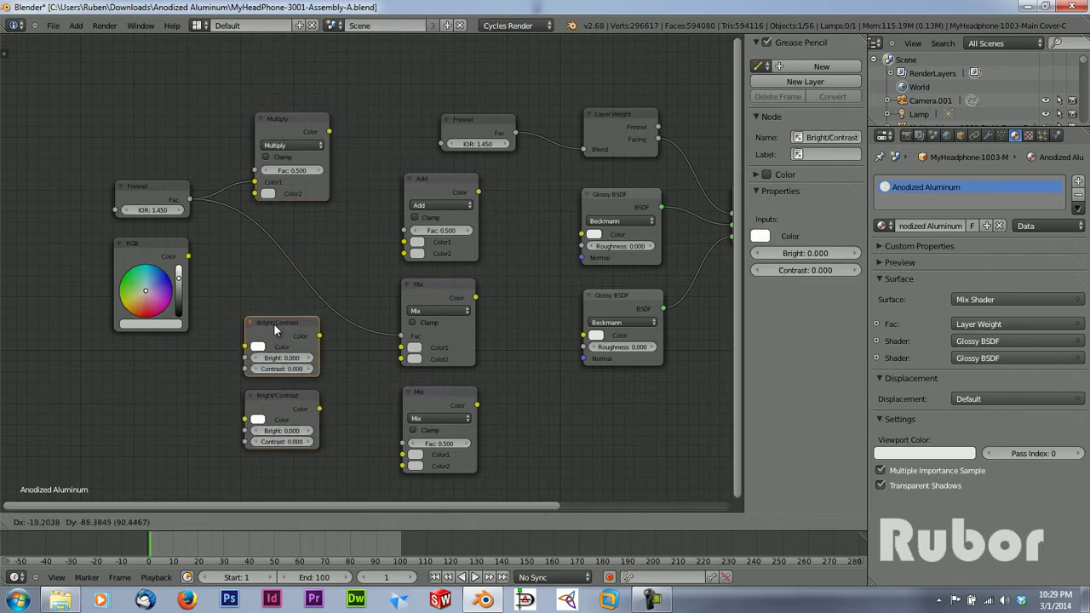
left_click_drag(189, 201, 402, 446)
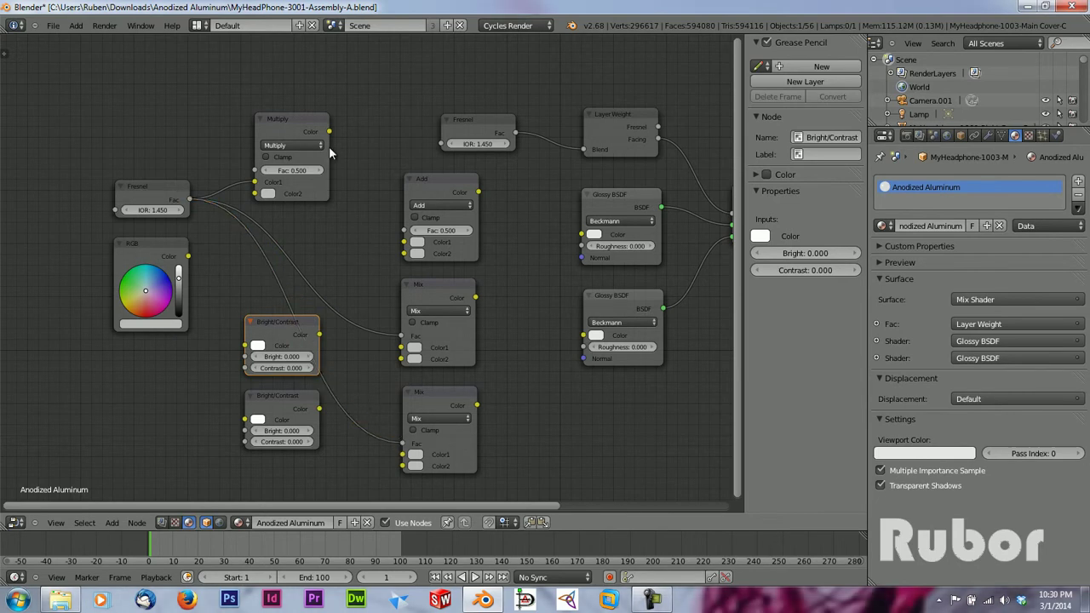
Connect Multiply's Color to Add's Color1, and the RGB node's Color to the upper Mix's Color2 and both Bright/Contrast Color inputs.
left_click_drag(338, 134, 404, 242)
left_click_drag(172, 255, 173, 266)
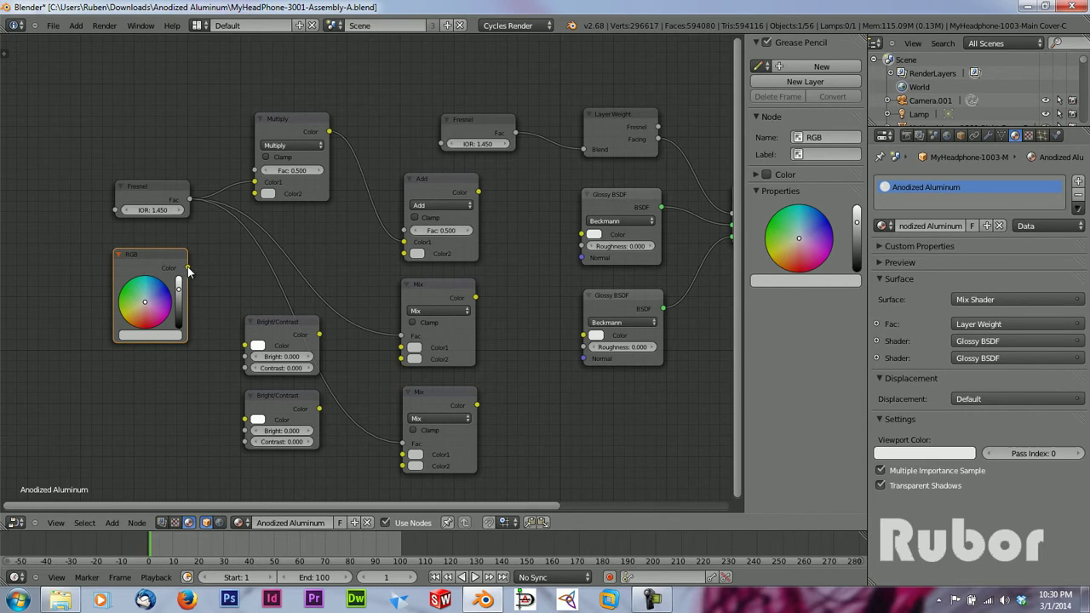
left_click_drag(188, 268, 402, 358)
left_click_drag(424, 288, 424, 281)
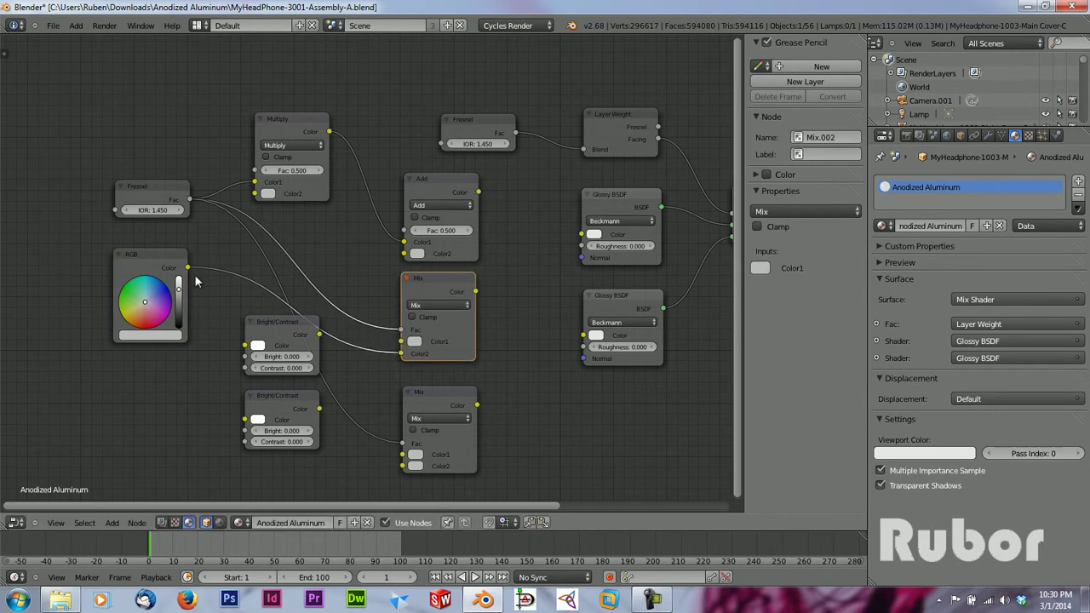
left_click_drag(188, 269, 245, 344)
left_click_drag(188, 269, 245, 419)
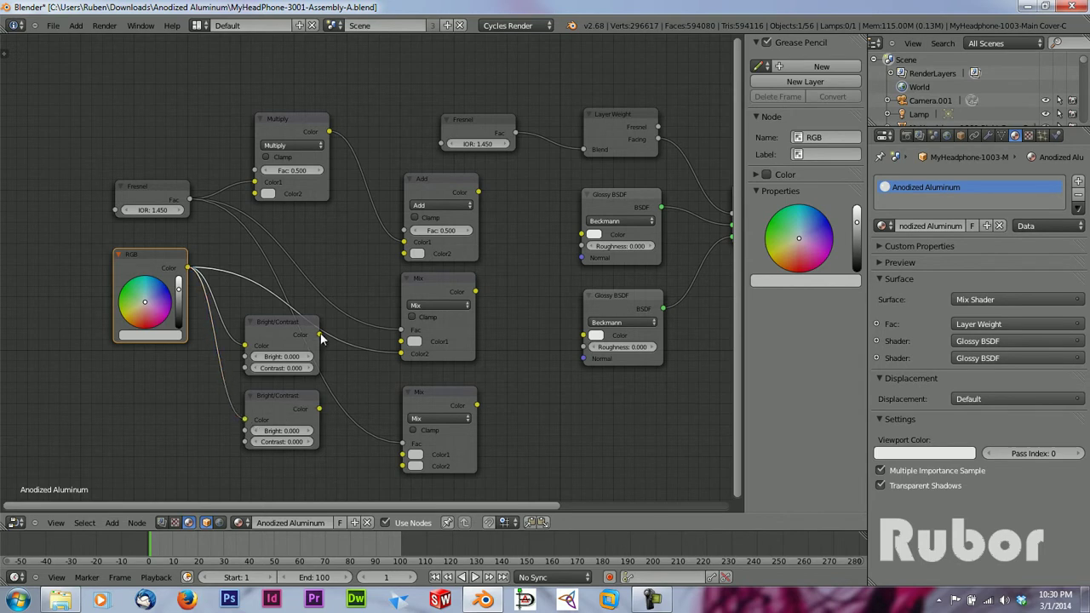
Connect the upper Bright/Contrast output to Color1 of both Mix nodes, and the lower Bright/Contrast output to the lower Mix's Color2.
left_click_drag(320, 336, 402, 341)
left_click_drag(320, 340, 402, 455)
mouse_move(289, 403)
left_mouse_down()
mouse_move(364, 464)
mouse_move(401, 468)
left_mouse_up()
left_click_drag(433, 395, 434, 388)
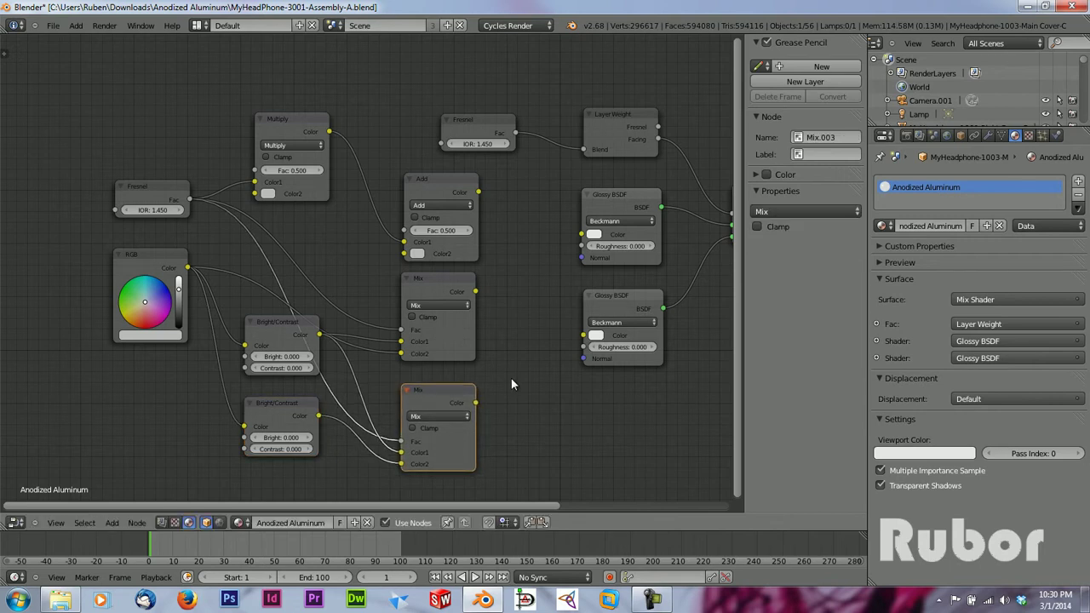
Connect the lower Mix's Color output to the lower Glossy BSDF's Color, and the upper Mix's output to the upper Glossy BSDF's Color.
left_click_drag(476, 405, 582, 335)
mouse_move(475, 291)
left_mouse_down()
mouse_move(499, 292)
mouse_move(493, 299)
left_mouse_up()
left_click_drag(547, 245, 582, 233)
left_click(617, 189)
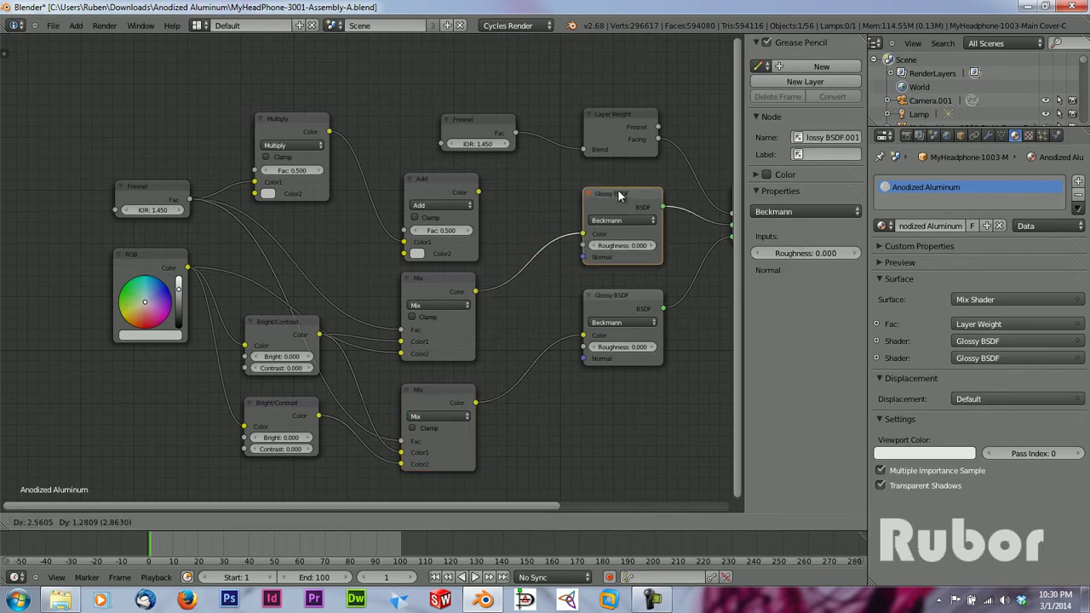
Connect the Add node's Color output to the Roughness inputs of both Glossy BSDF nodes.
left_click_drag(478, 193, 582, 245)
left_click(477, 198)
left_click_drag(477, 194, 582, 346)
left_click_drag(514, 507, 539, 495)
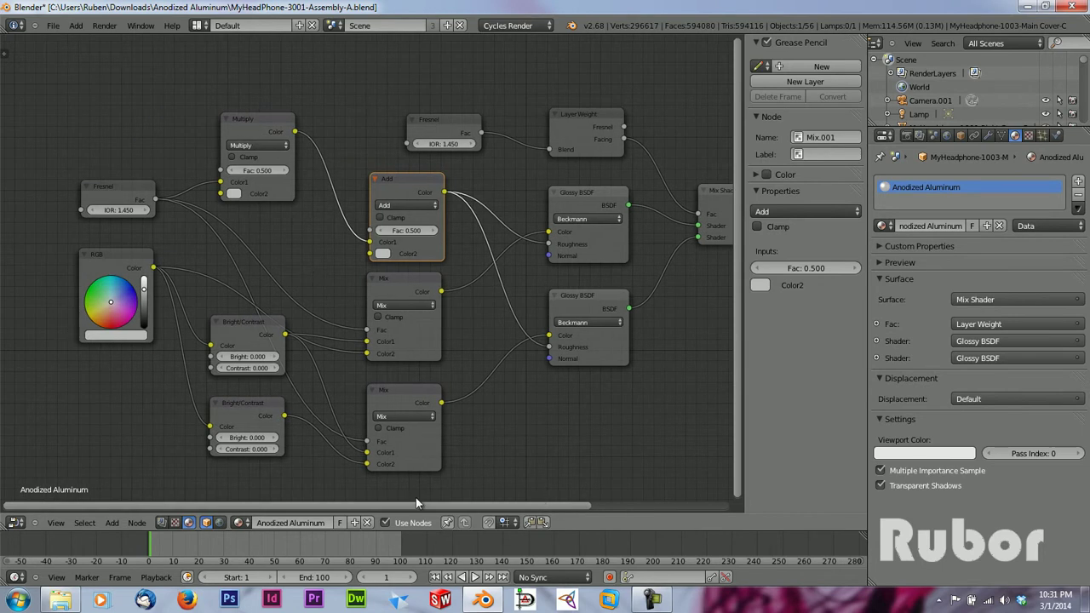
Switch the node editor to the 3D View and preview the headphone through the camera with Rendered shading.
left_click_drag(415, 494, 429, 500)
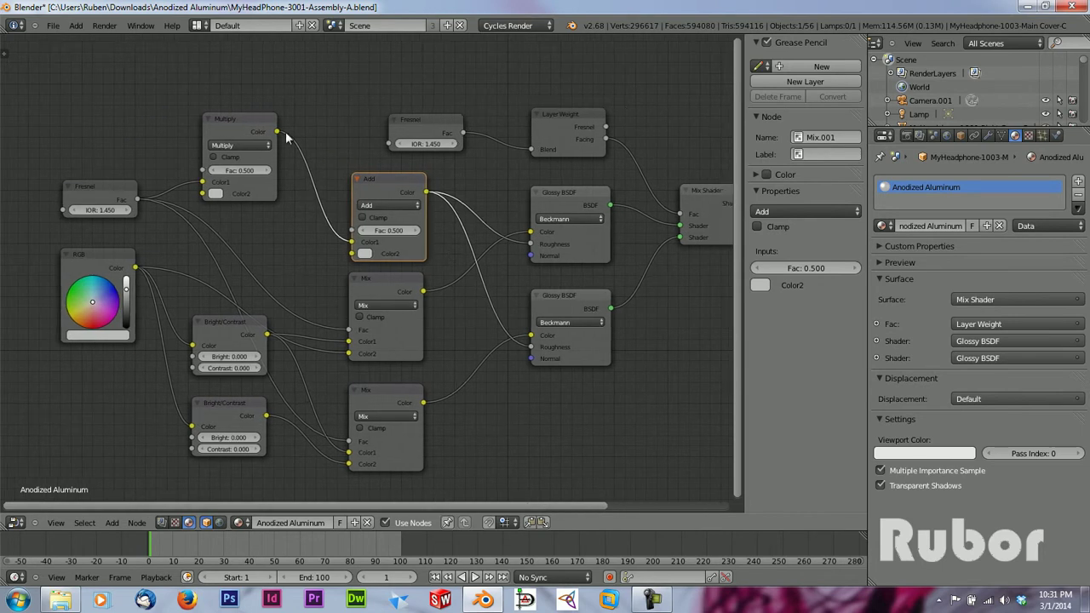
left_click(16, 522)
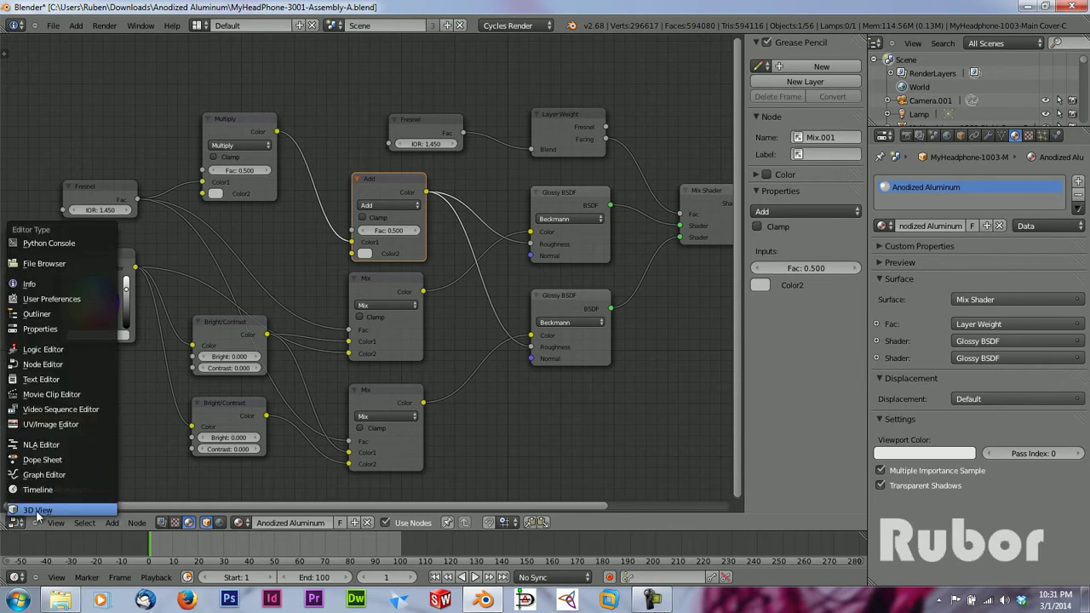
left_click(40, 508)
key("KP_0")
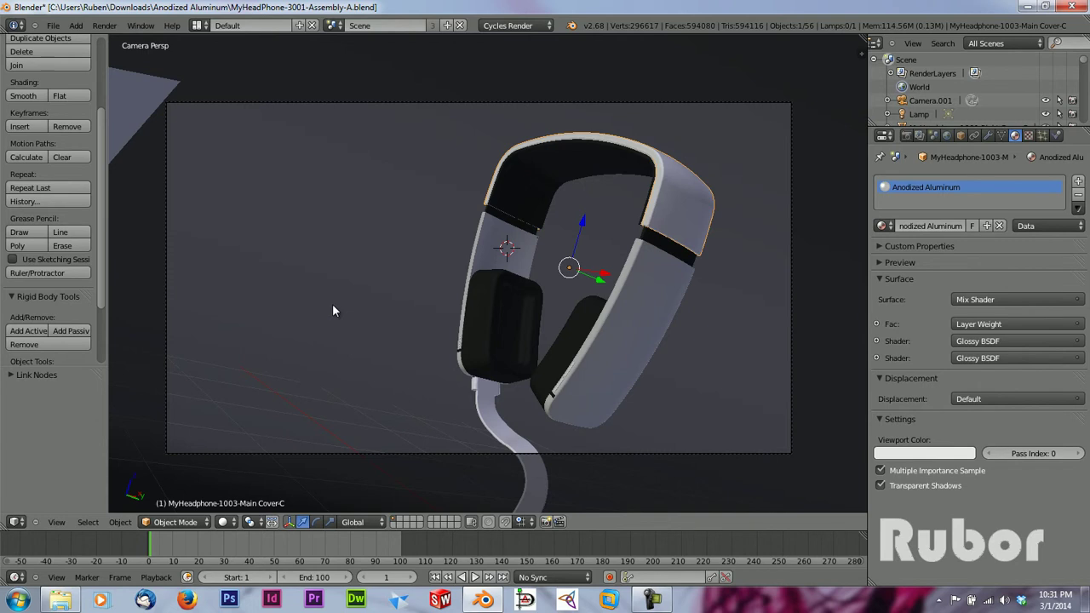
left_click(223, 522)
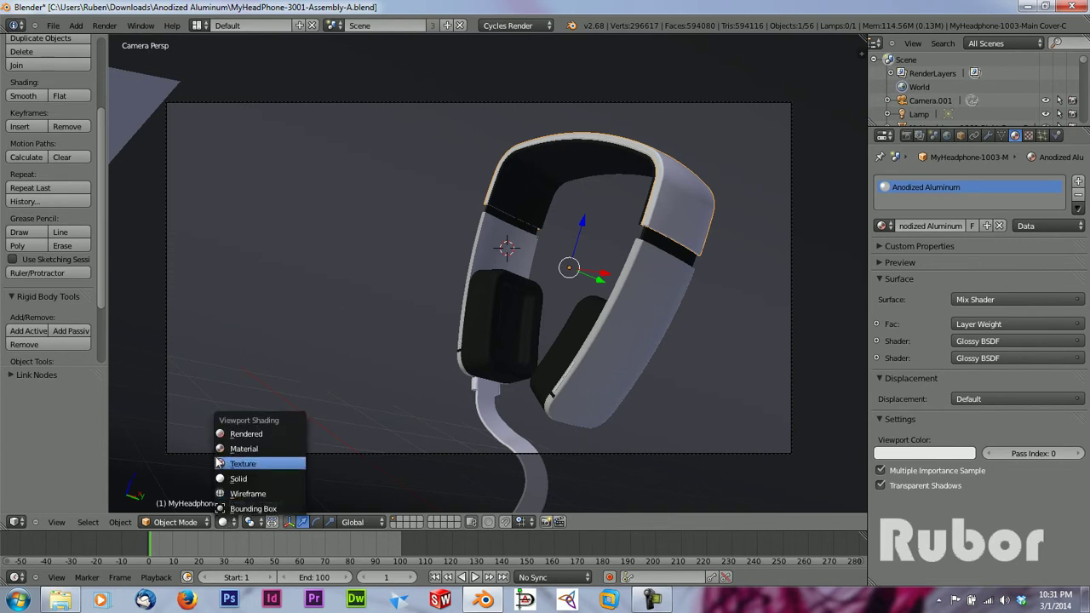
left_click(252, 436)
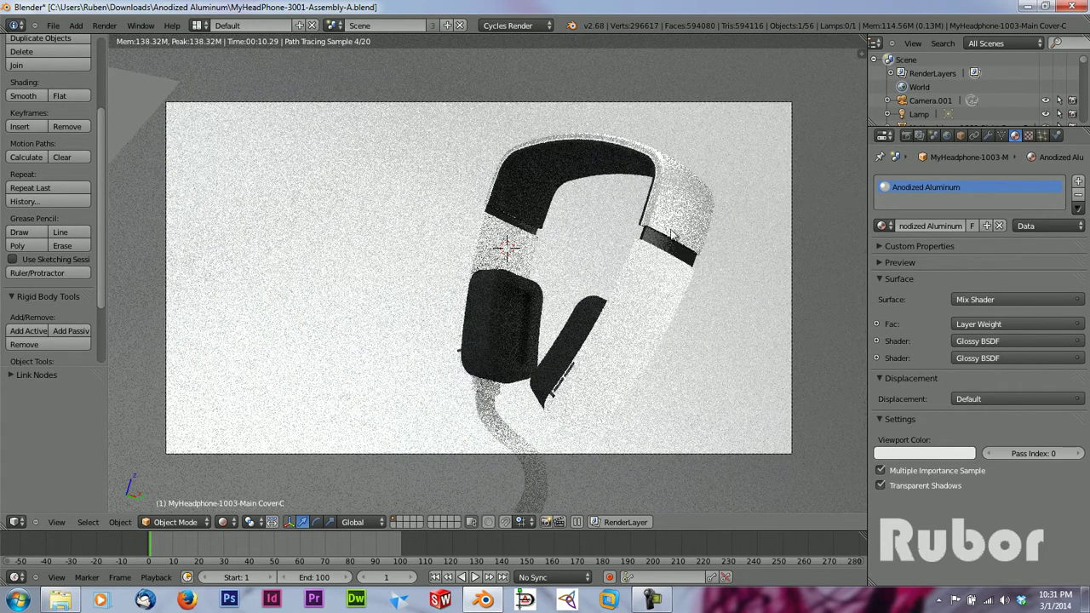
scroll(673, 215, "down", 3)
scroll(640, 220, "up", 3)
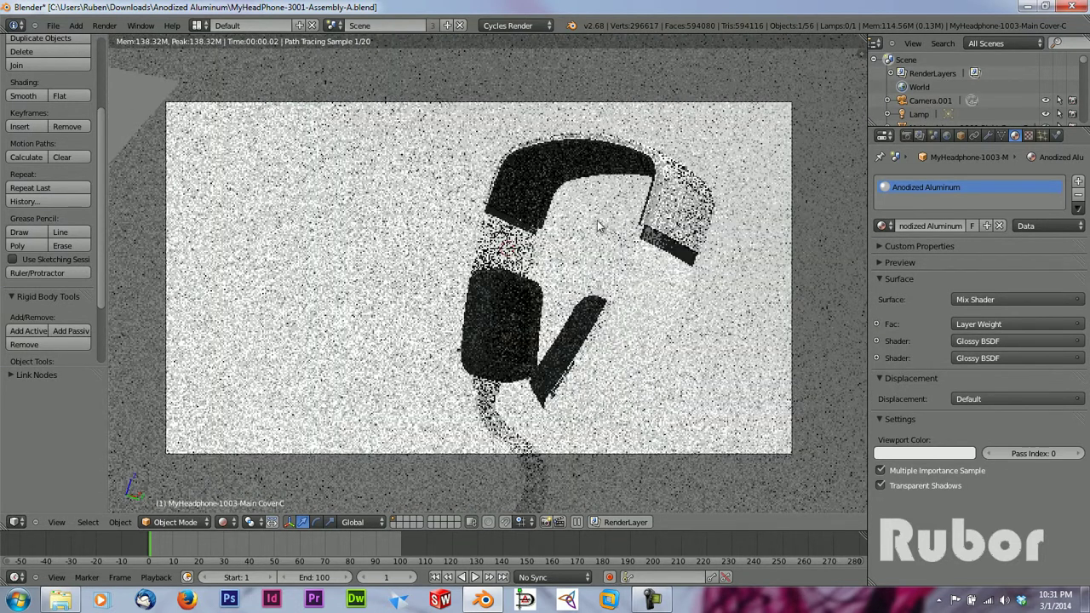
Split the rendered viewport into two side-by-side areas and show the Node Editor in the second one.
left_click_drag(860, 38, 423, 65)
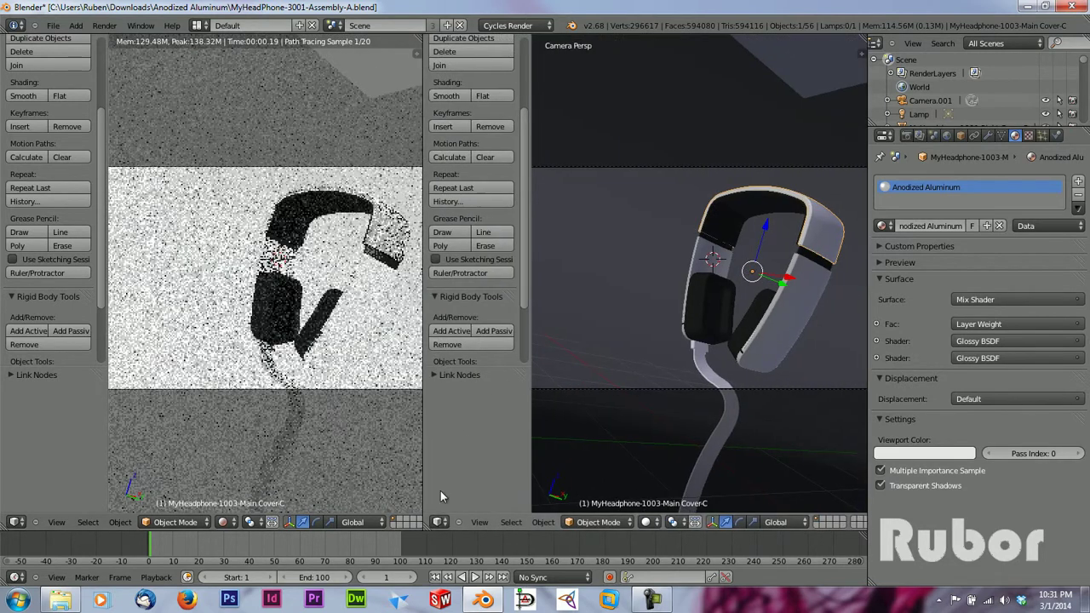
left_click(439, 522)
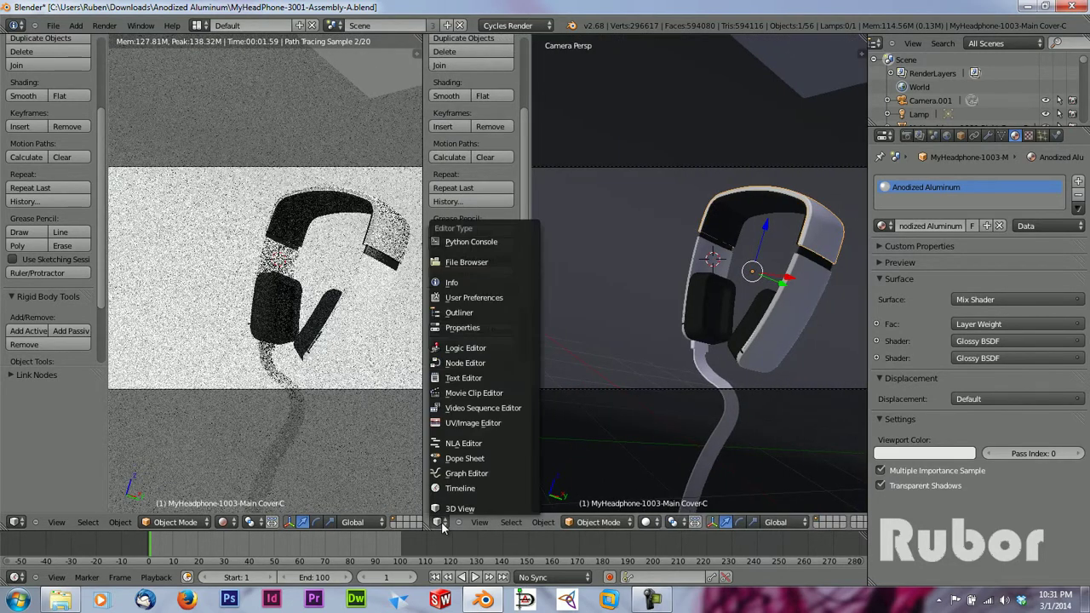
left_click(482, 363)
Set the RGB node's color to green, the upper Bright/Contrast node's Bright to -0.2 and the lower one's to 0.5.
middle_click_drag(486, 263, 707, 244)
left_click_drag(508, 292, 474, 277)
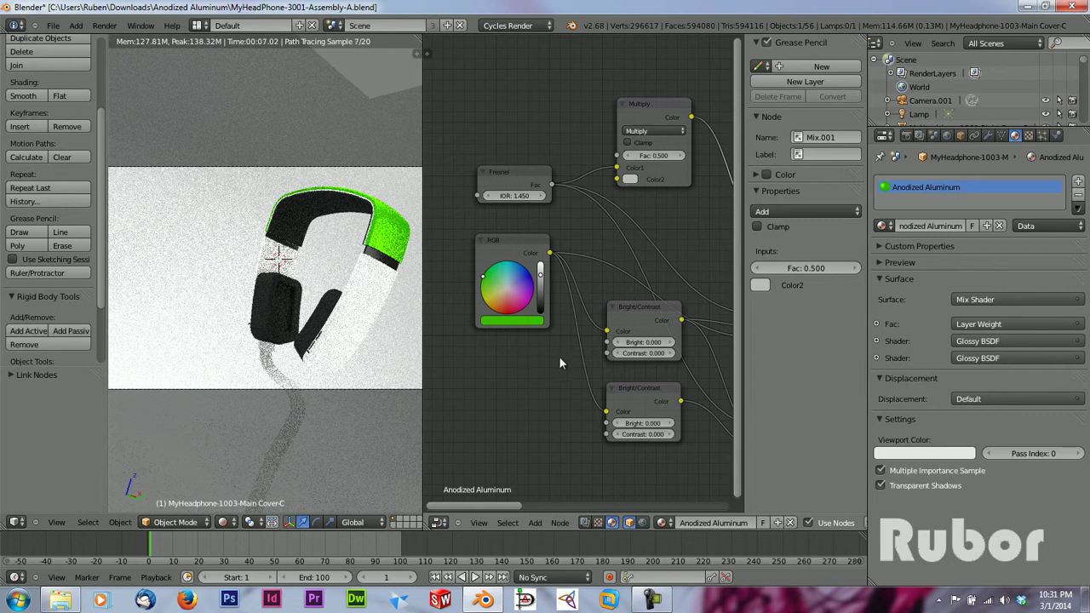
left_click(644, 341)
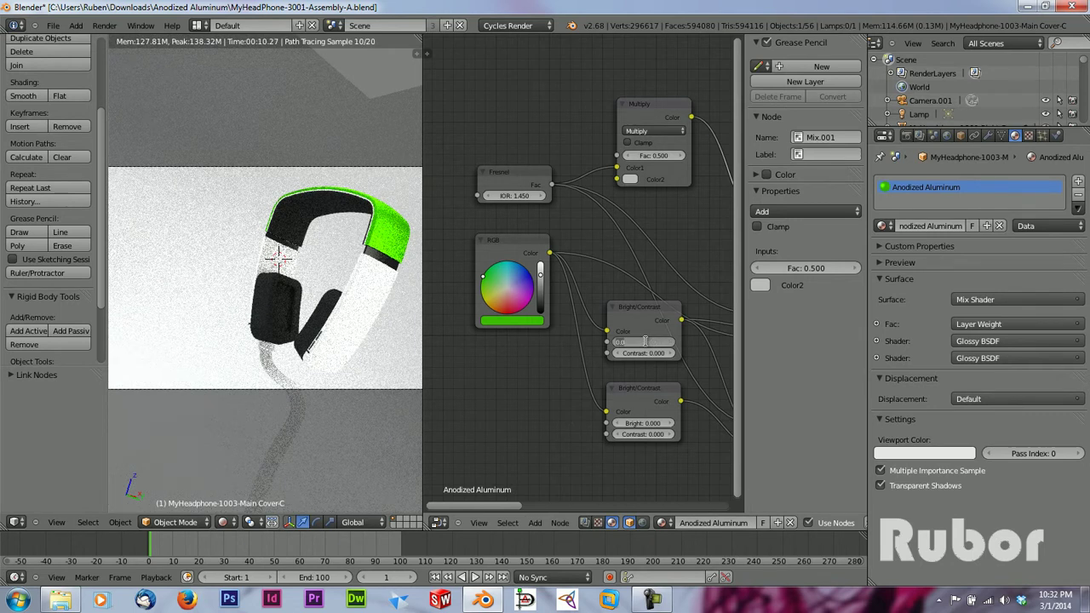
type("-0.2")
key("Return")
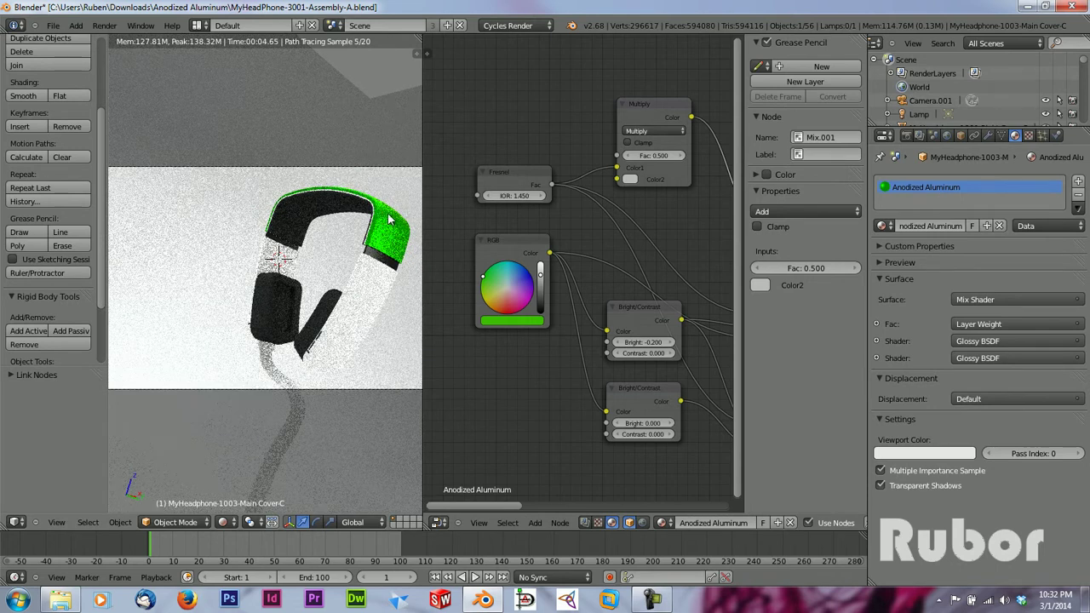
left_click(634, 423)
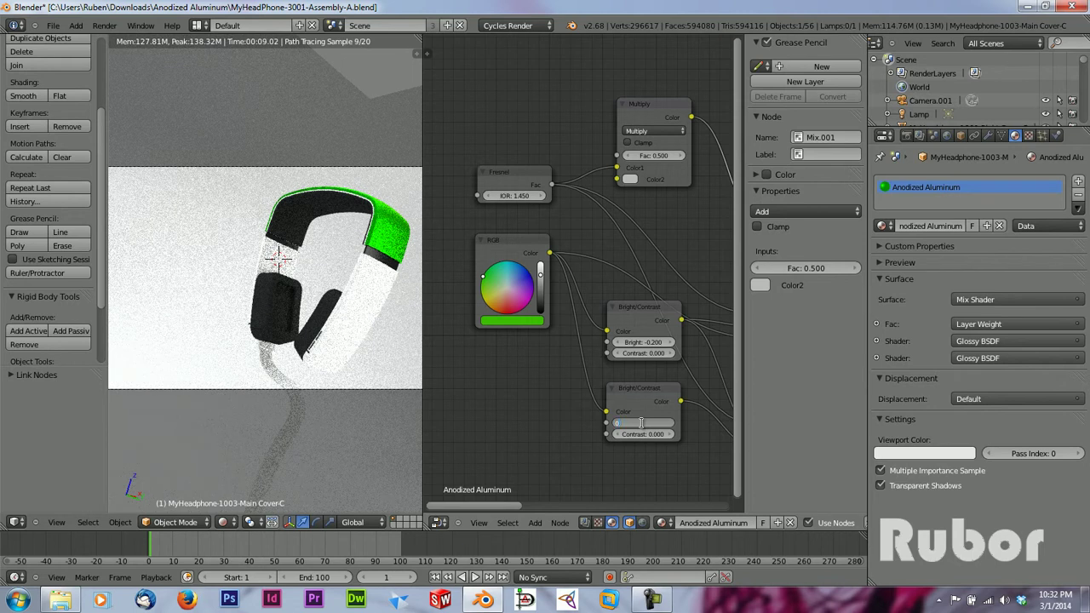
key("Return")
Set the Multiply node's Fac to 0.2 and the IOR of the Fresnel node feeding it to 2.
left_click_drag(499, 505, 552, 508)
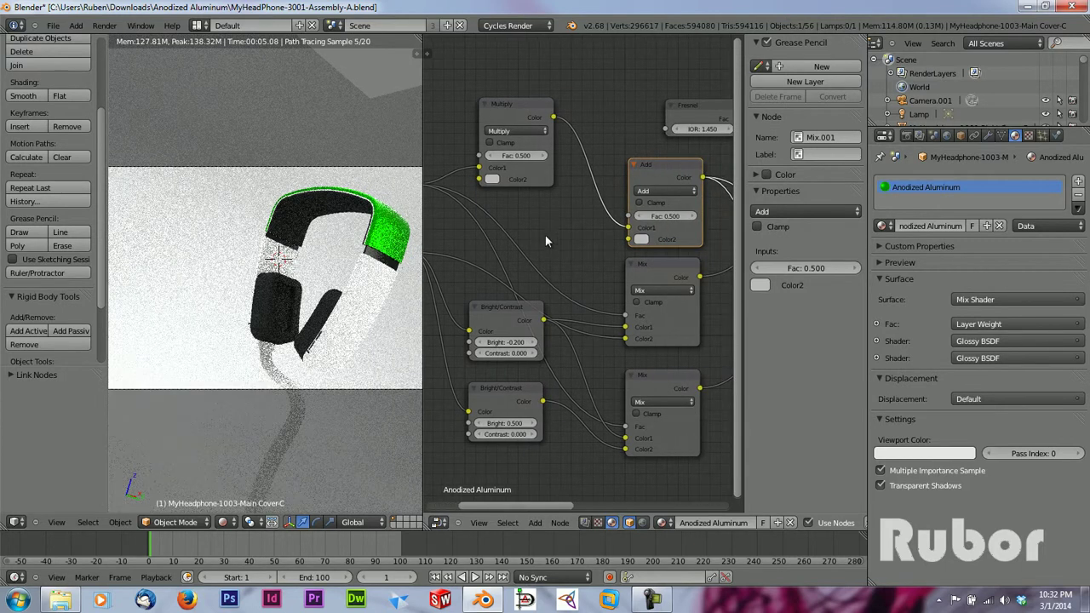
left_click(516, 155)
type("0.2")
key("Return")
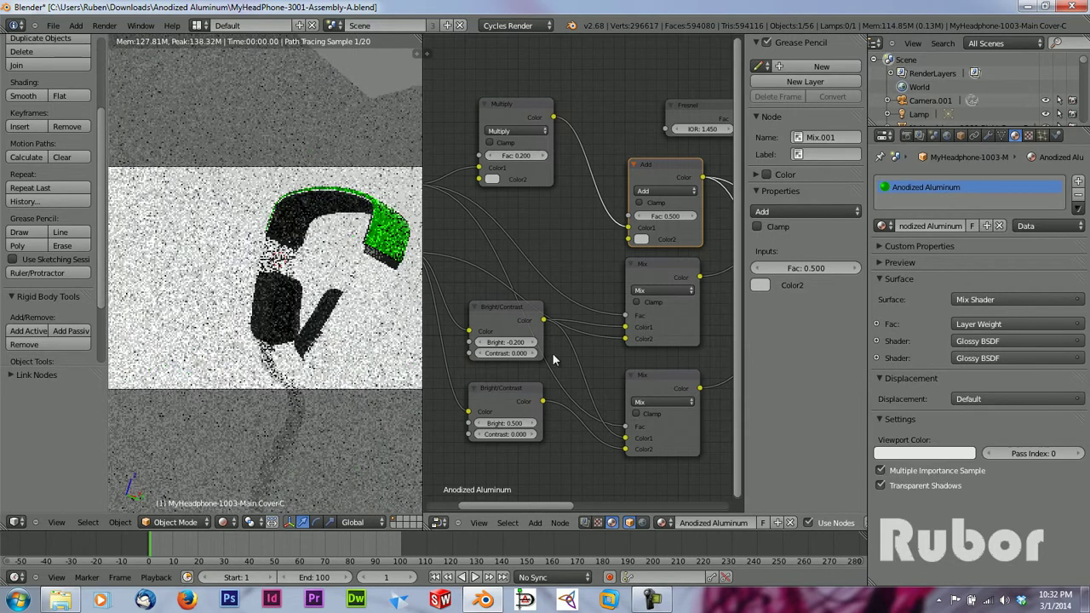
left_click_drag(535, 502, 502, 505)
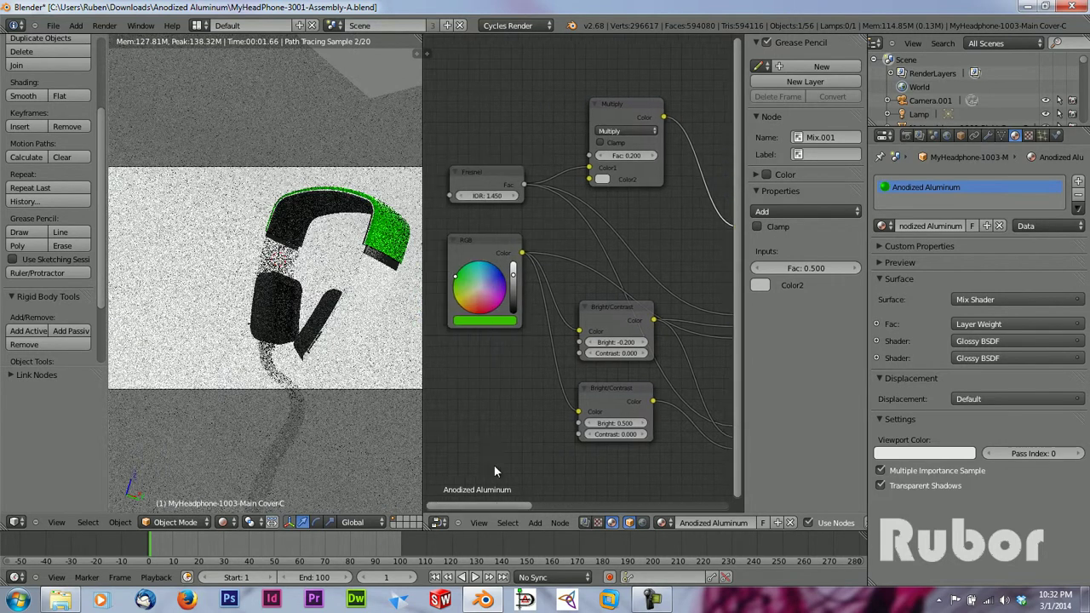
left_click(483, 196)
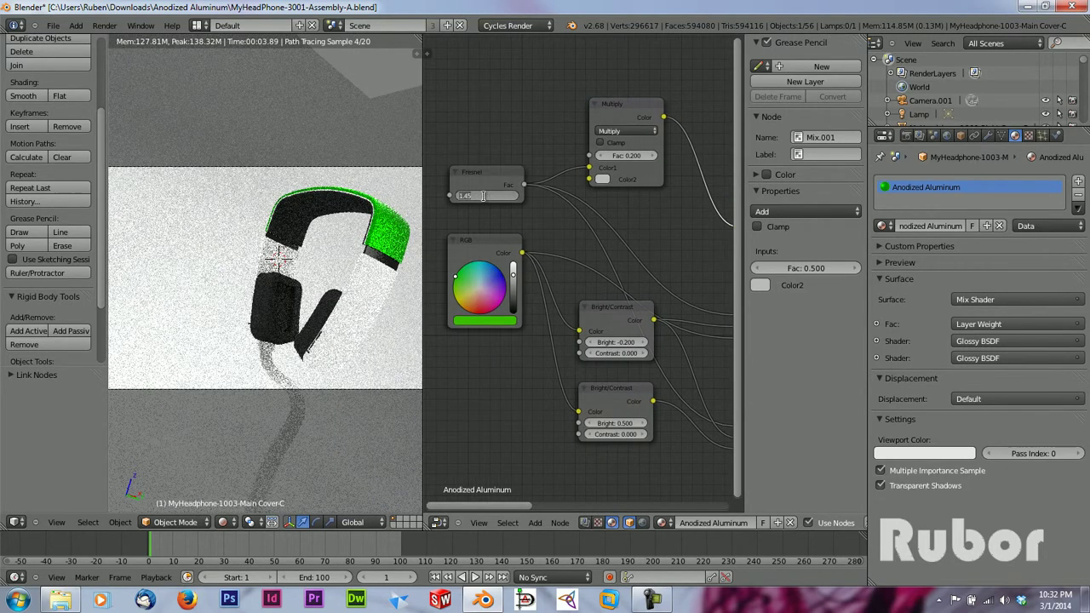
type("2")
key("Return")
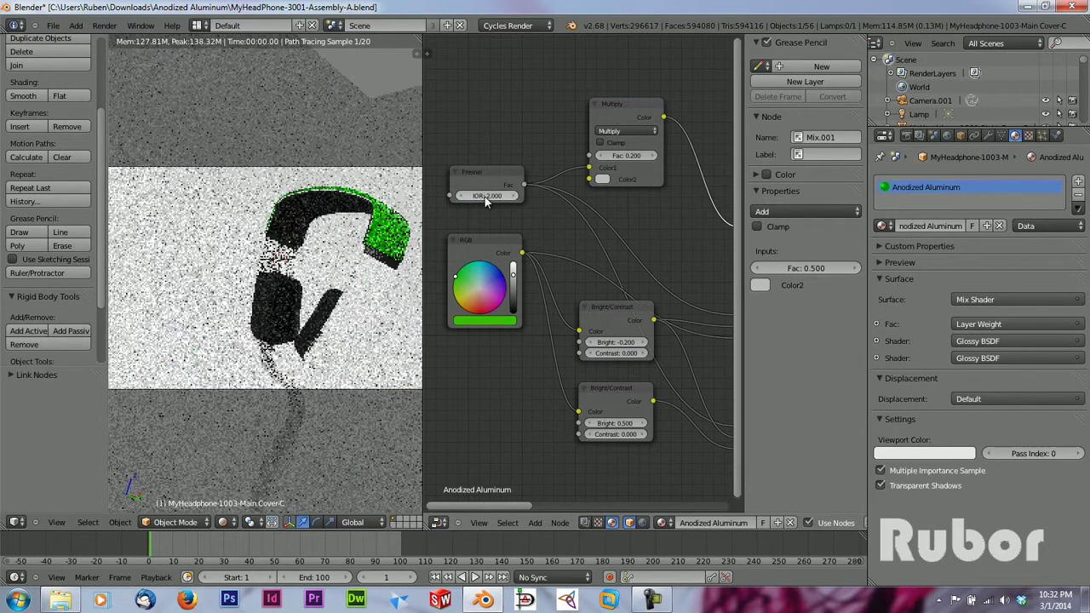
Set the Fac of the Add node that drives the glossy roughness to 0.1.
left_click_drag(506, 504, 581, 502)
left_click(567, 216)
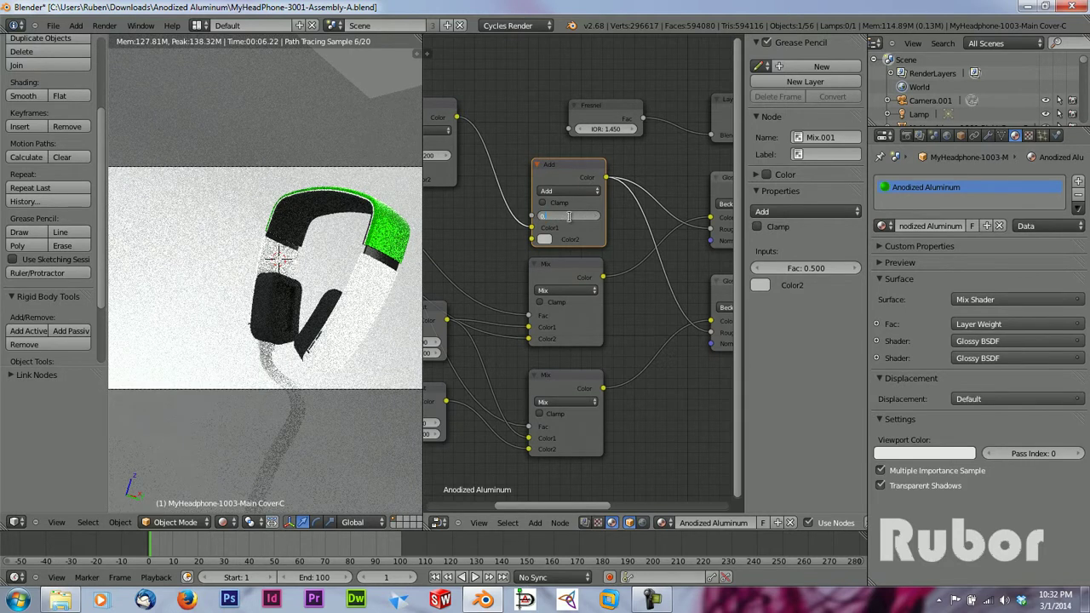
type("0.1")
key("Return")
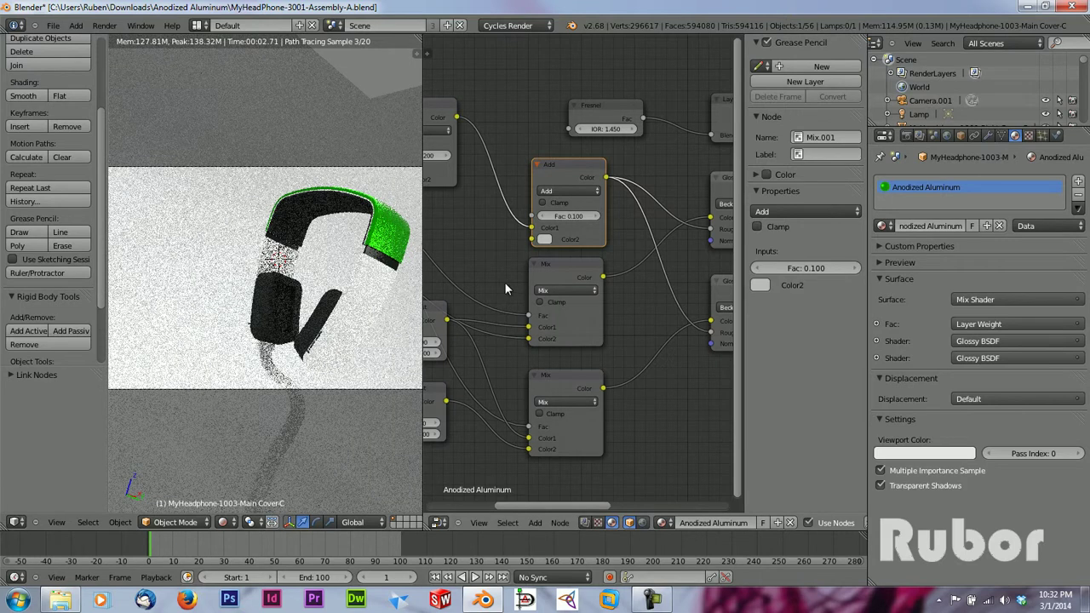
Move the Multiply node and both Bright/Contrast nodes into a tidy column beside the Fresnel and RGB nodes.
left_click_drag(567, 505, 641, 505)
left_click_drag(598, 503, 571, 503)
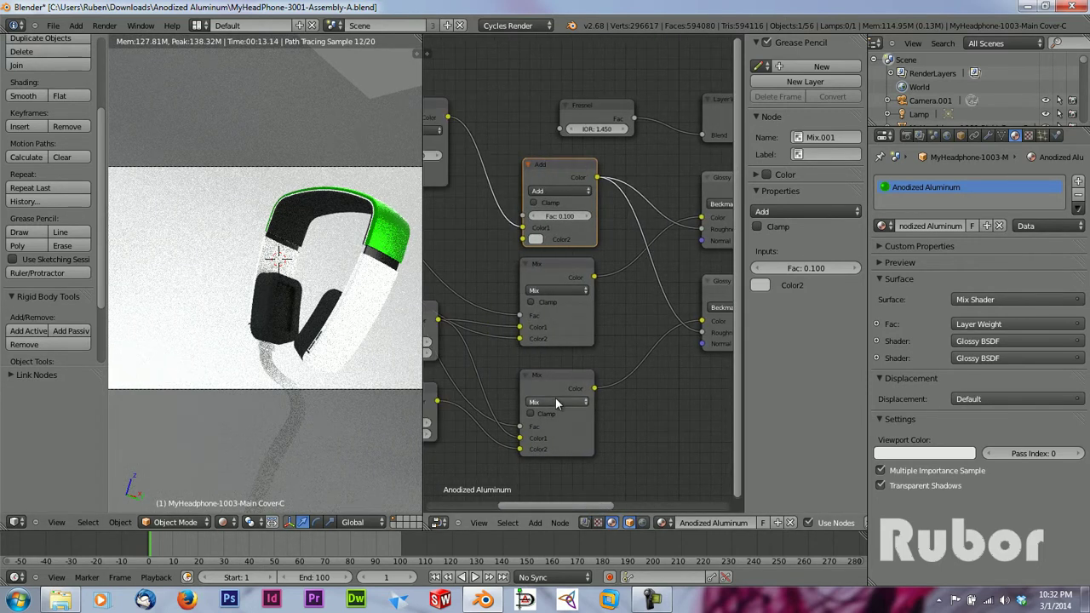
left_click_drag(565, 505, 505, 498)
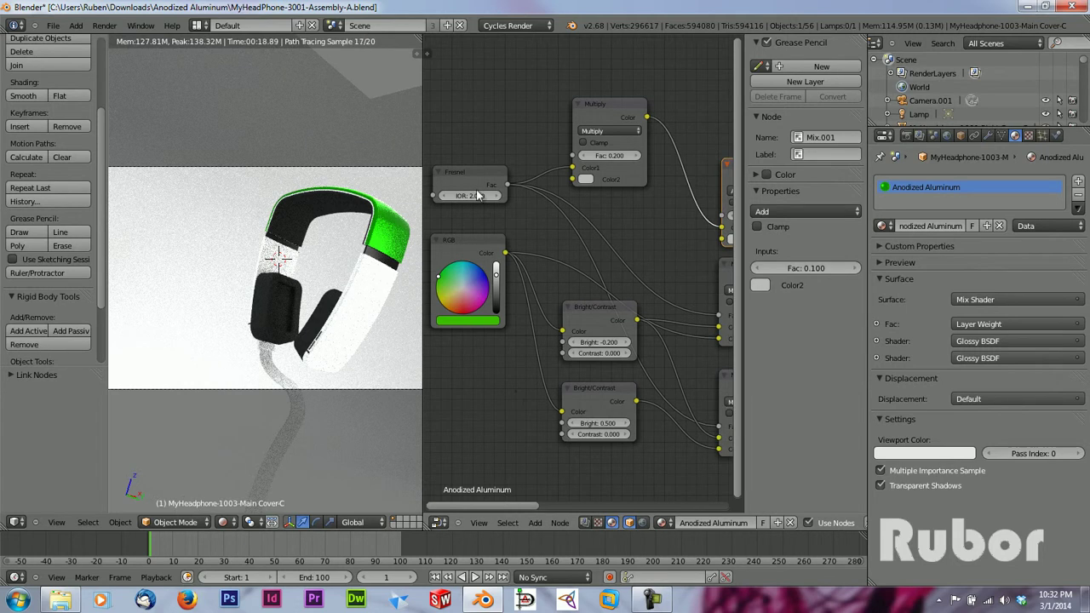
left_click_drag(612, 118, 592, 118)
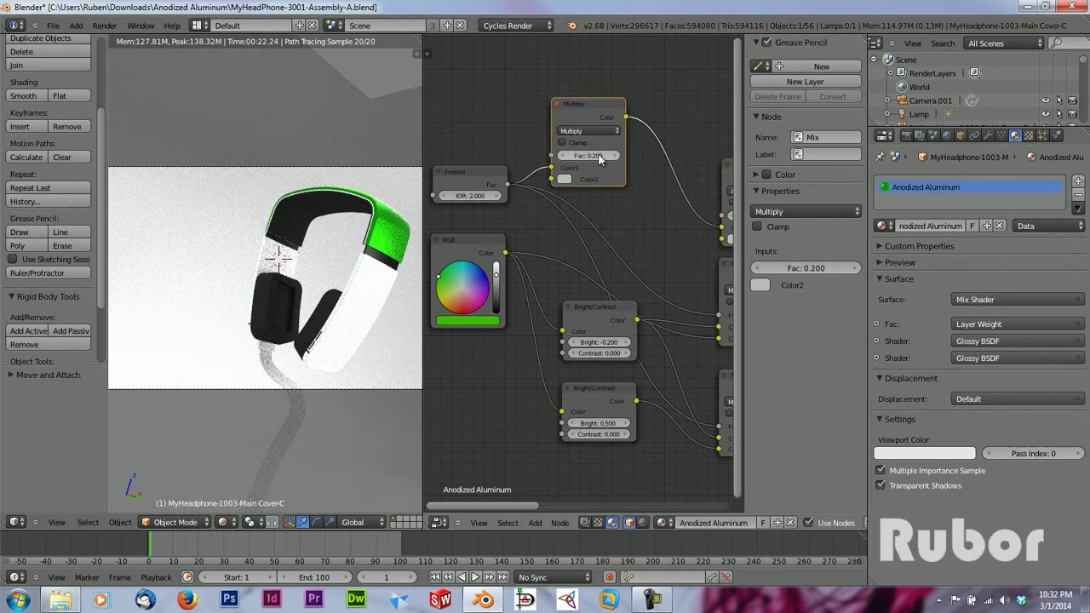
left_click_drag(601, 327, 593, 321)
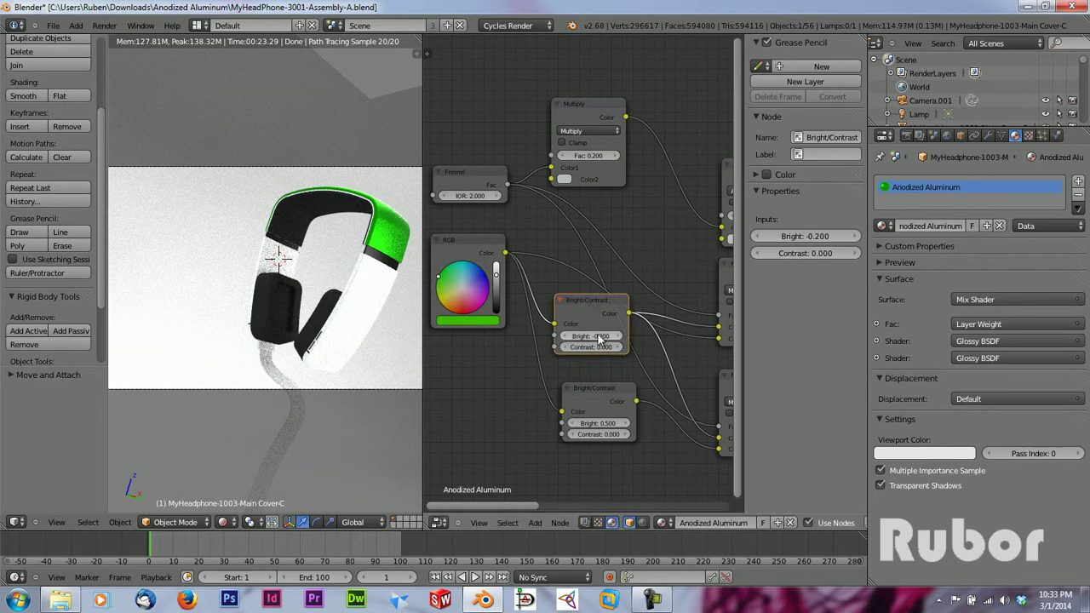
left_click_drag(598, 388, 591, 381)
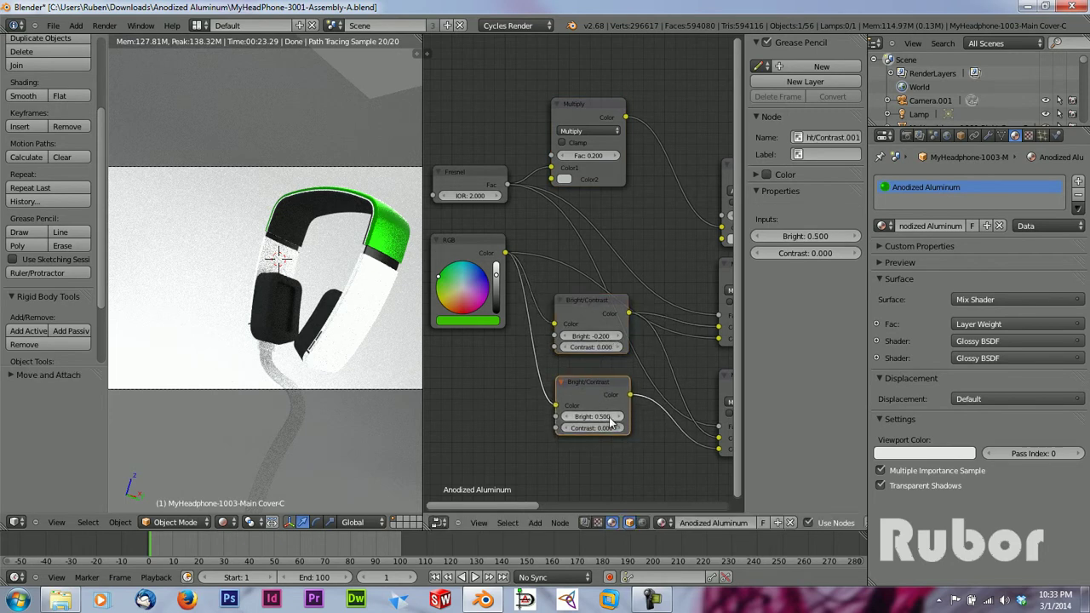
Line up the Layer Weight's Fresnel node and the Add node in a column above the two Mix nodes.
left_click_drag(518, 500, 596, 502)
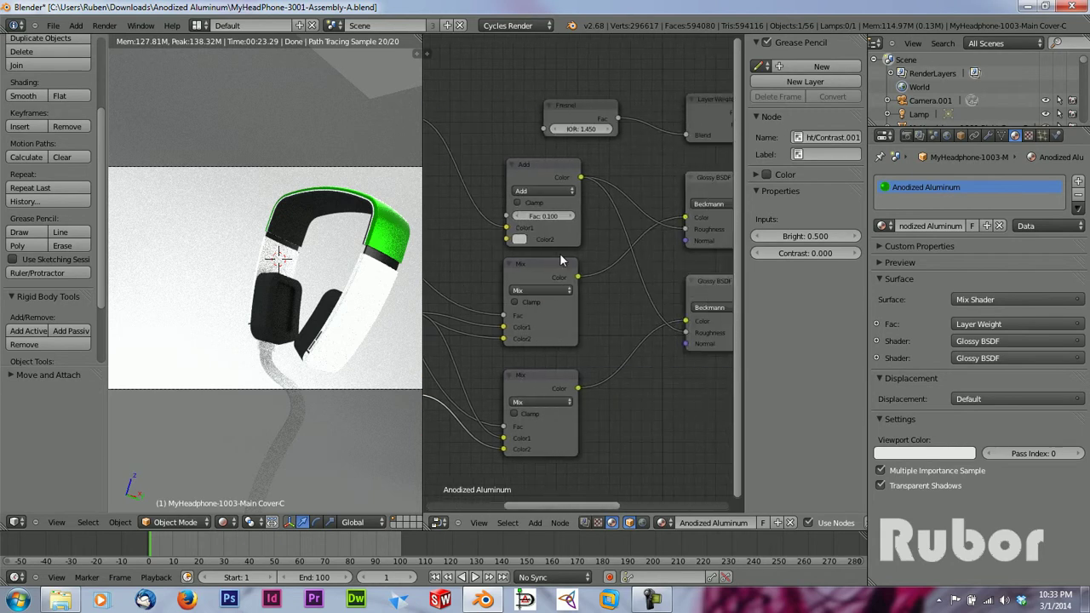
left_click_drag(536, 160, 547, 95)
left_click_drag(549, 156, 540, 150)
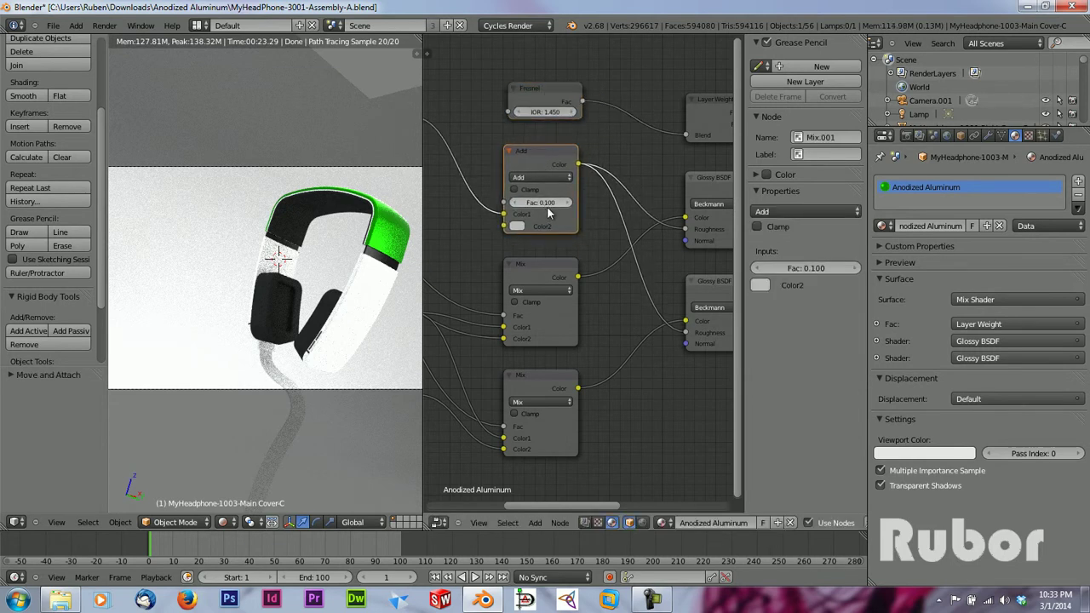
left_click_drag(583, 508, 622, 489)
Merge the node editor area back into the 3D view and change the viewport shading to Solid.
left_click_drag(417, 34, 559, 89)
left_click(224, 523)
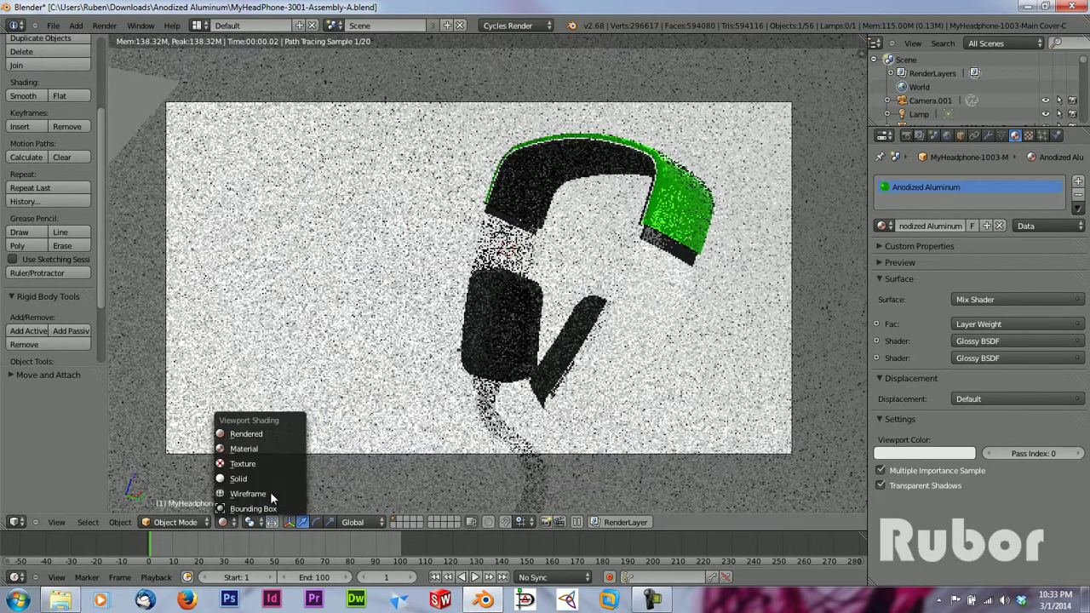
left_click(255, 478)
Assign the existing Anodized Aluminum material to the outer side cover below the main headband cover.
middle_click_drag(618, 277, 515, 219)
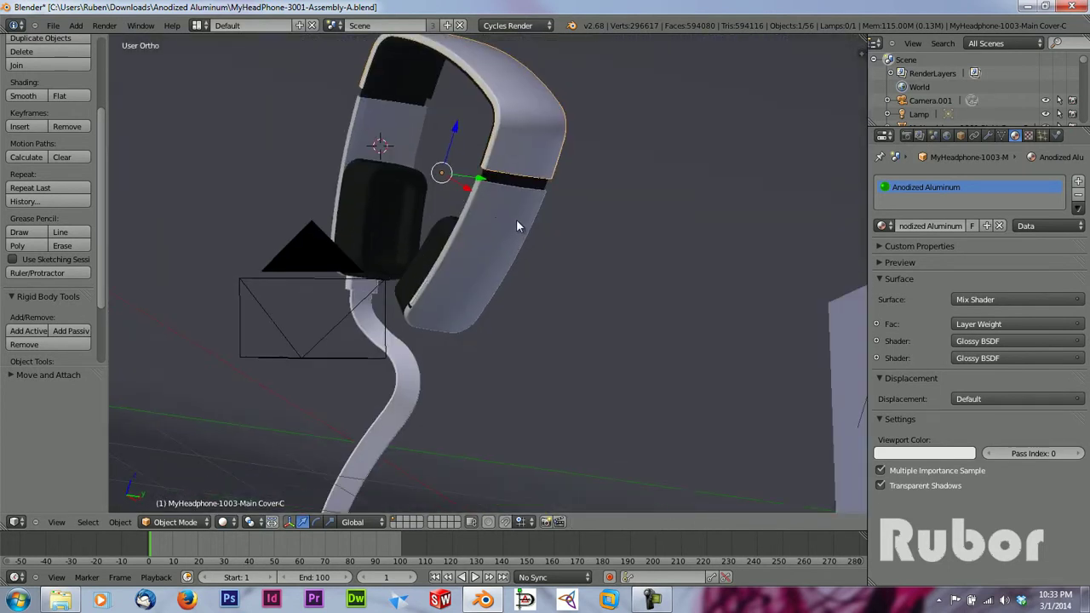
right_click(516, 219)
left_click(908, 225)
left_click(882, 226)
scroll(925, 255, "up", 8)
left_click(928, 247)
Assign the existing Anodized Aluminum material to the inner plate behind the ear cushion.
middle_click_drag(491, 218, 634, 246)
scroll(664, 230, "up", 3)
right_click(686, 217)
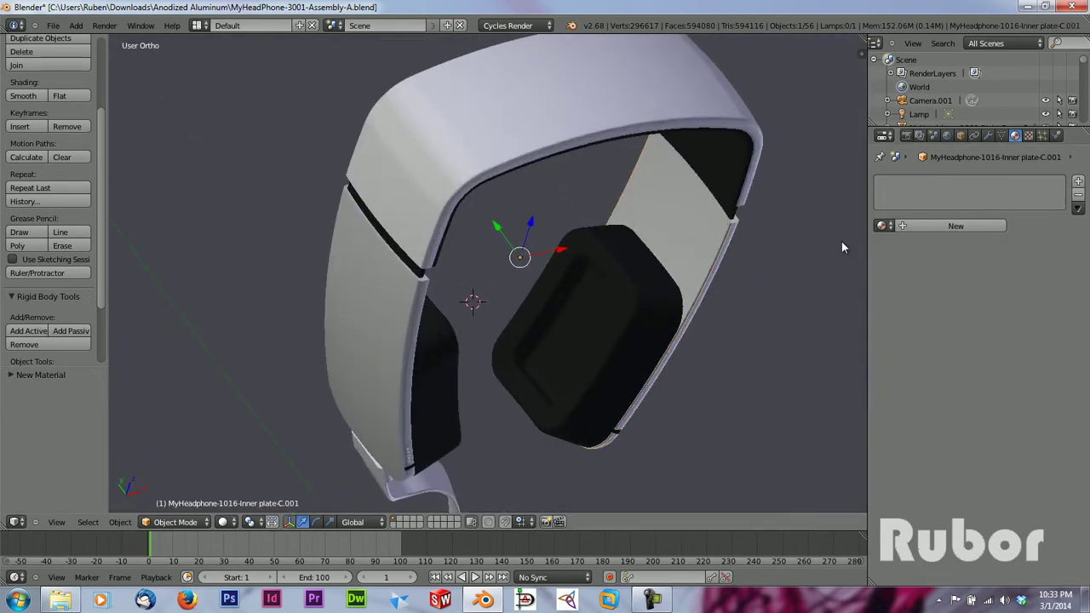
left_click(927, 225)
left_click(882, 226)
scroll(900, 251, "up", 8)
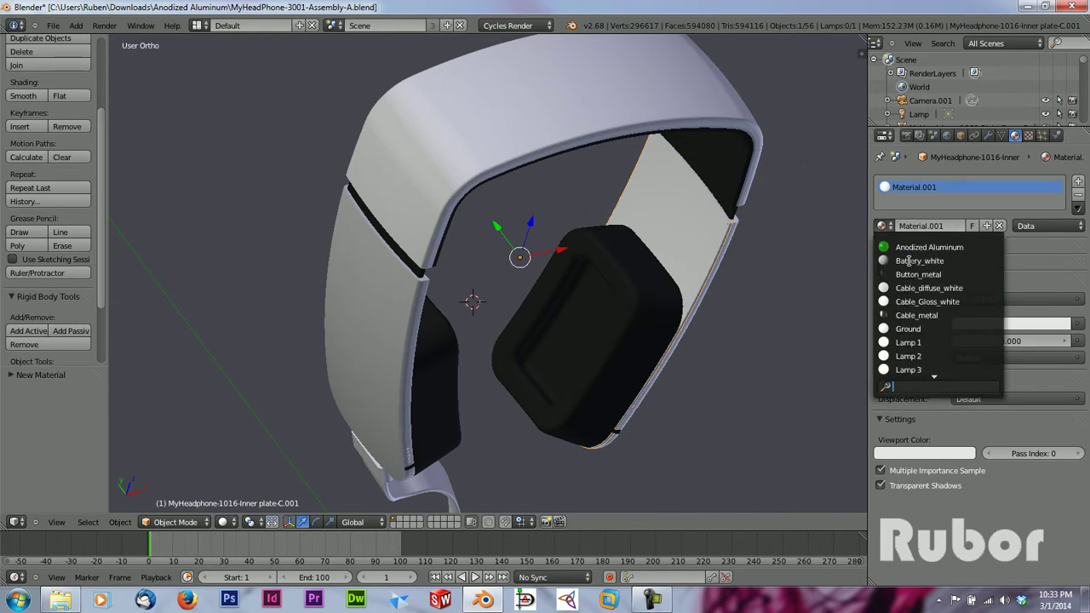
left_click(919, 247)
Assign the existing Anodized Aluminum material to the outer side cover on the opposite side of the headphone.
middle_click_drag(618, 107, 620, 147)
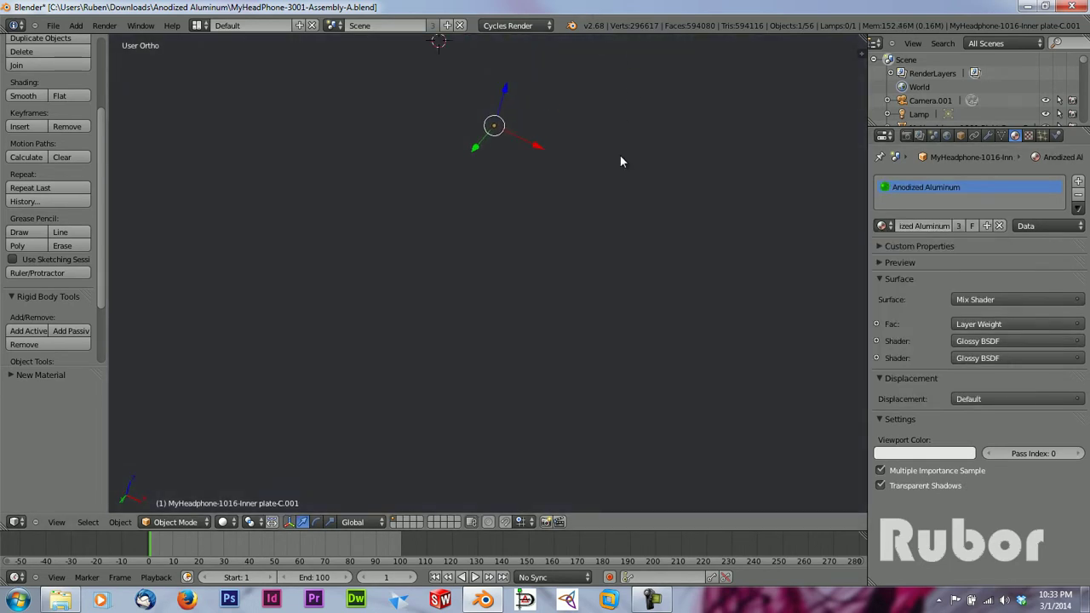
middle_click_drag(583, 190, 545, 230)
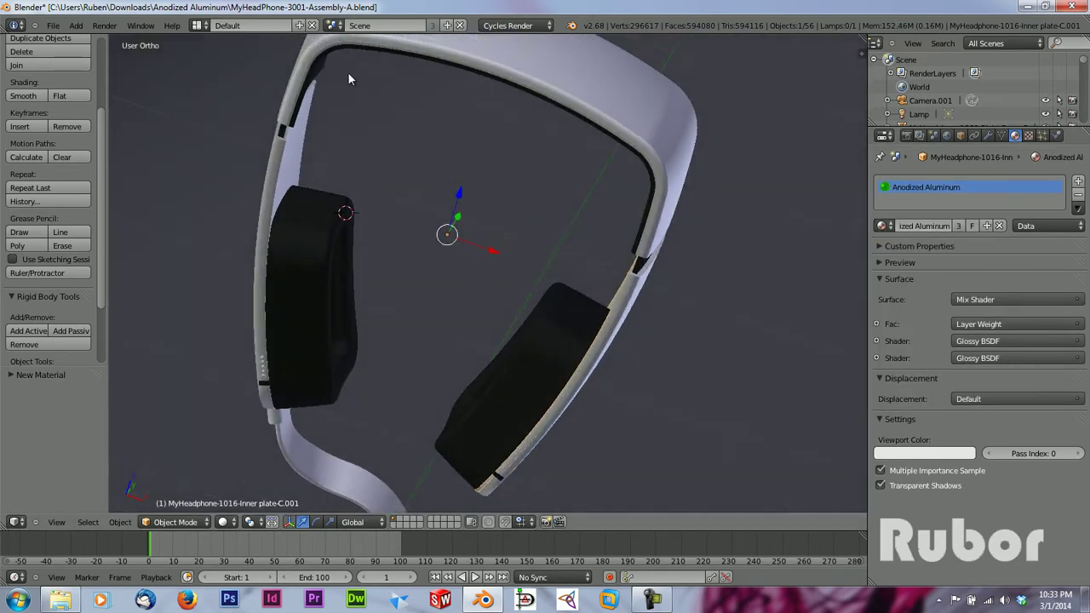
middle_click_drag(324, 81, 446, 298, "shift")
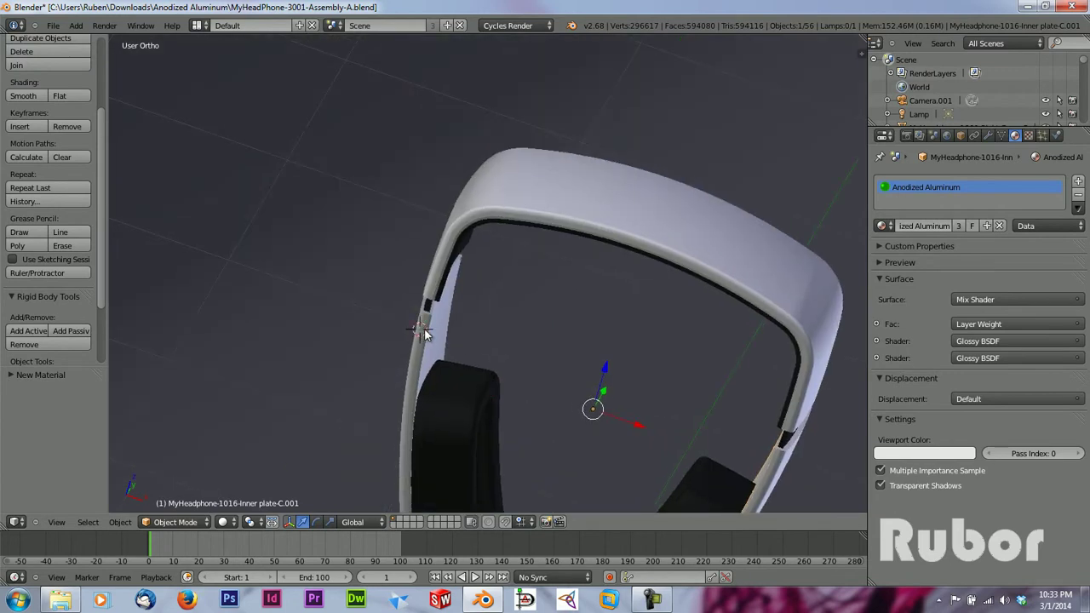
right_click(414, 360)
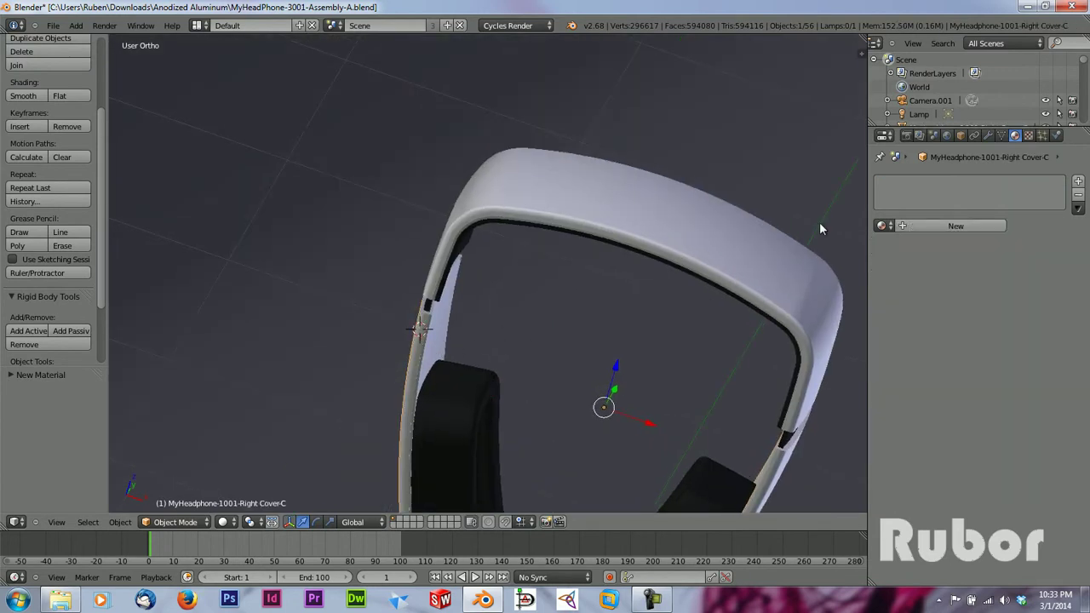
left_click(960, 226)
left_click(882, 225)
scroll(895, 258, "up", 5)
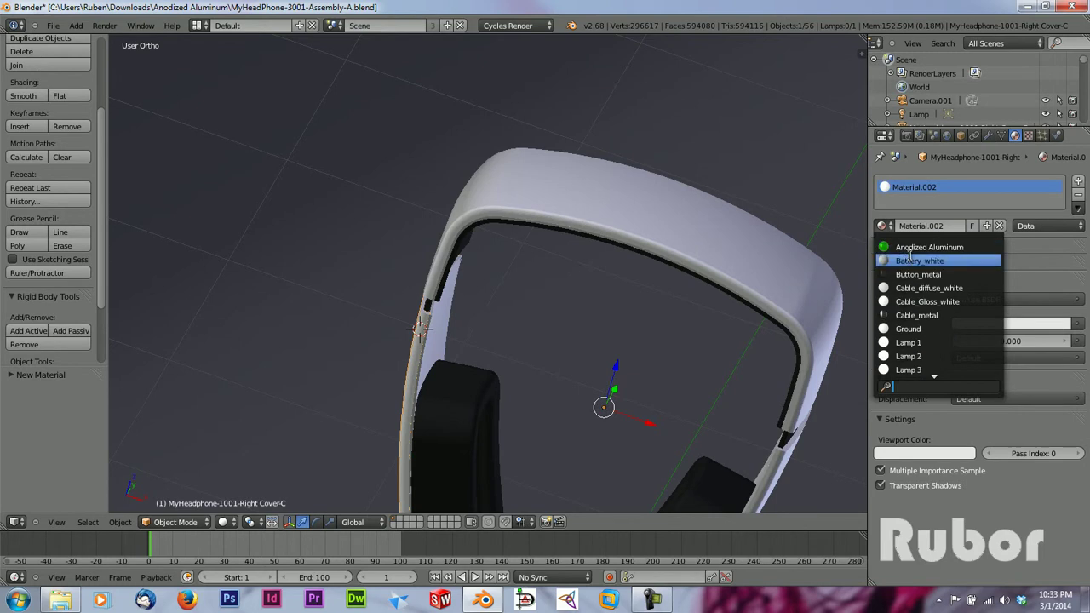
left_click(915, 247)
Assign the existing Anodized Aluminum material to the inner plate on the same side as that outer cover.
right_click(455, 324)
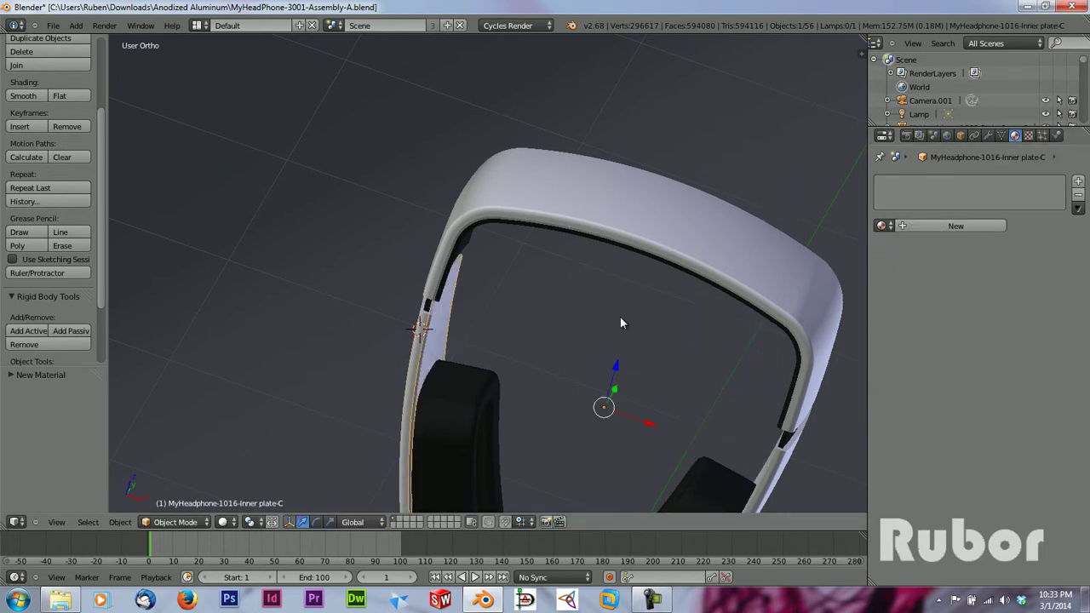
left_click(955, 225)
left_click(882, 225)
scroll(905, 254, "up", 5)
scroll(905, 253, "up", 1)
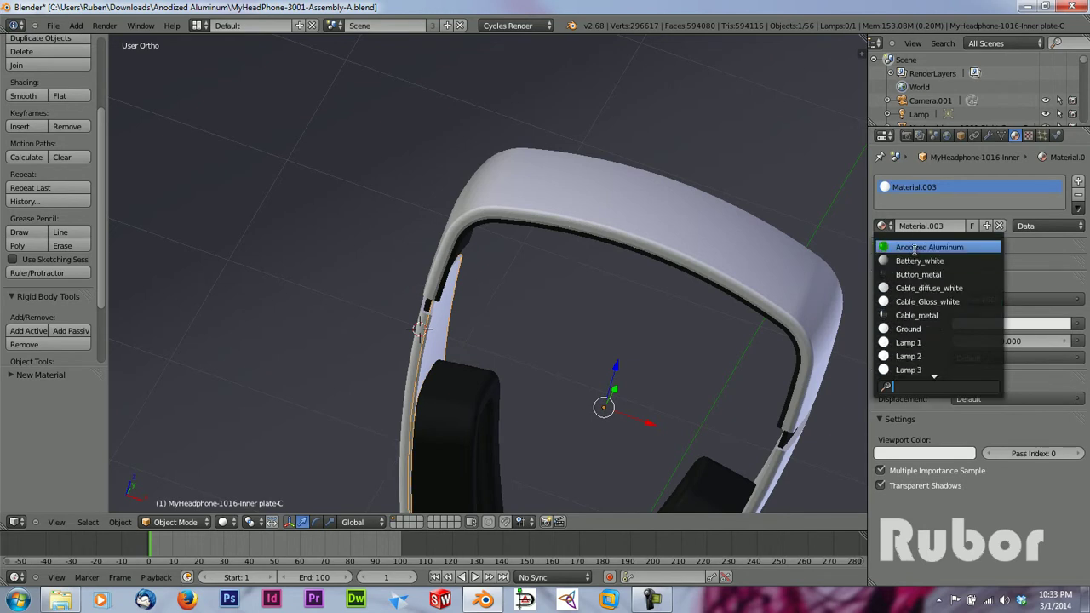
left_click(907, 247)
Assign the existing Anodized Aluminum material to the main inside cover along the inner edge of the headband.
scroll(456, 243, "up", 8)
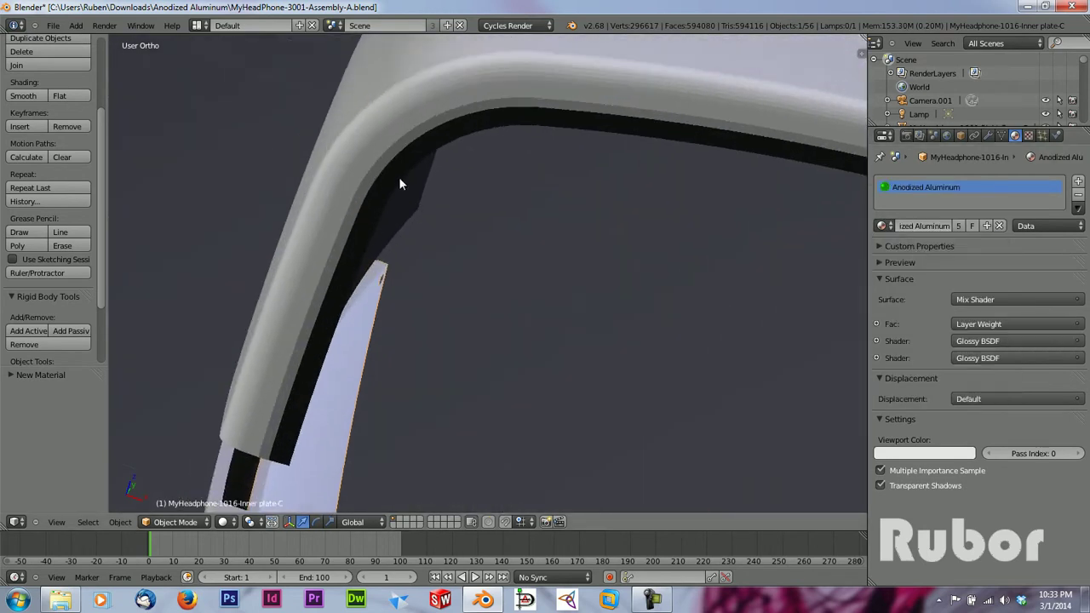
right_click(326, 80)
scroll(369, 156, "down", 6)
left_click(945, 225)
left_click(882, 226)
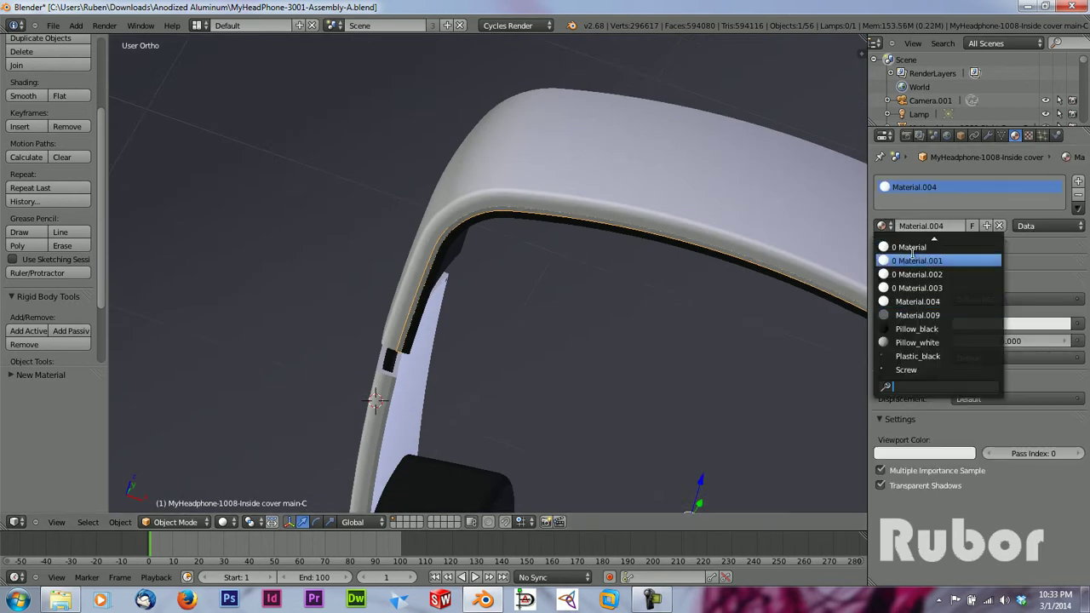
scroll(923, 251, "up", 1)
left_click(929, 248)
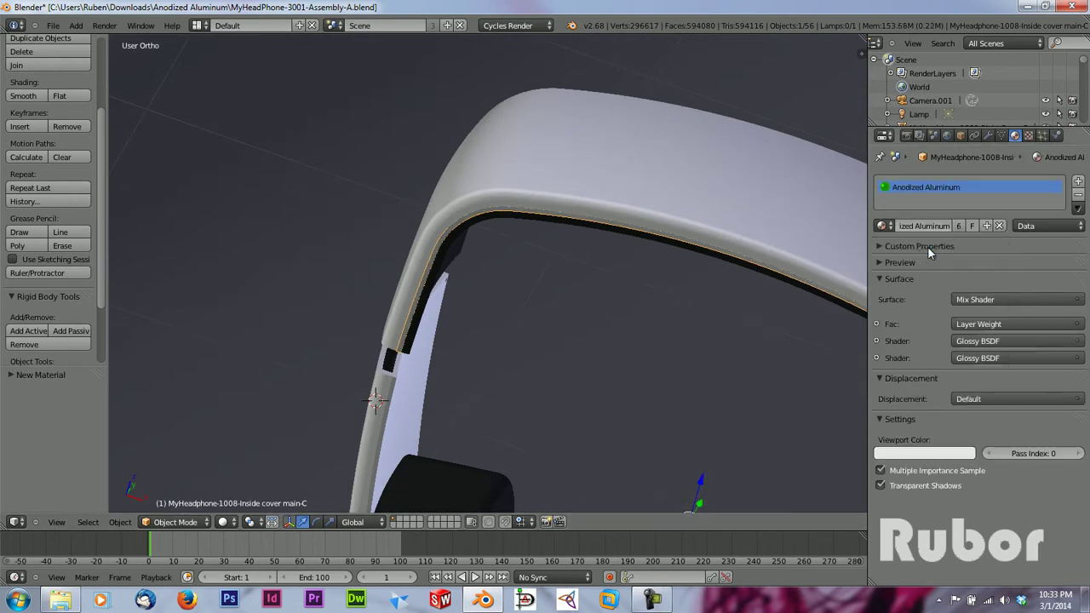
Preview the headphone through the scene camera in Rendered shading with nothing selected.
middle_click_drag(632, 338, 799, 335)
right_click(800, 339)
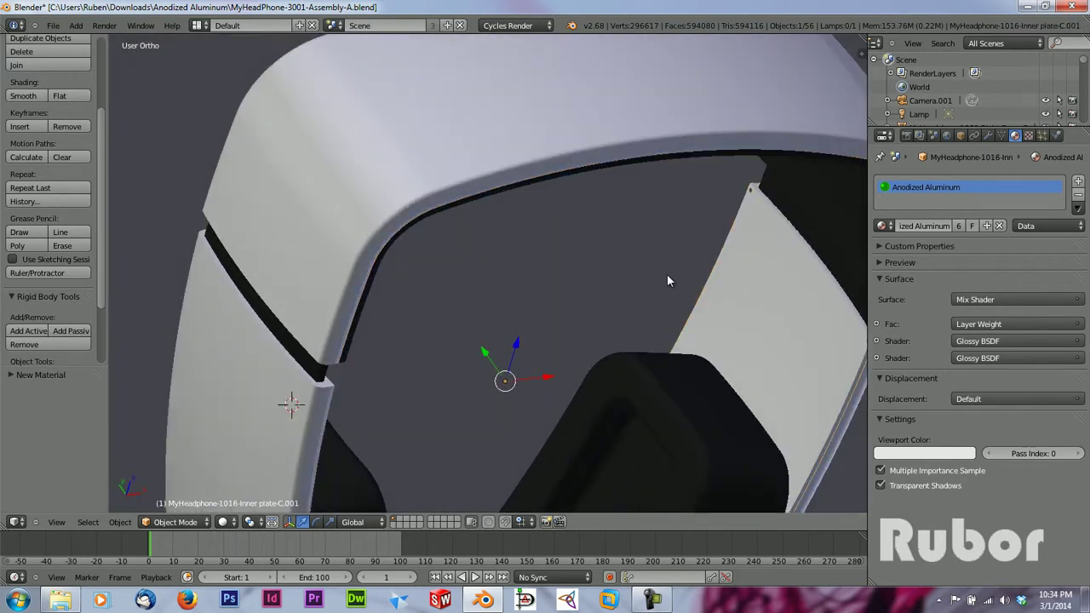
key("KP_0")
key("a")
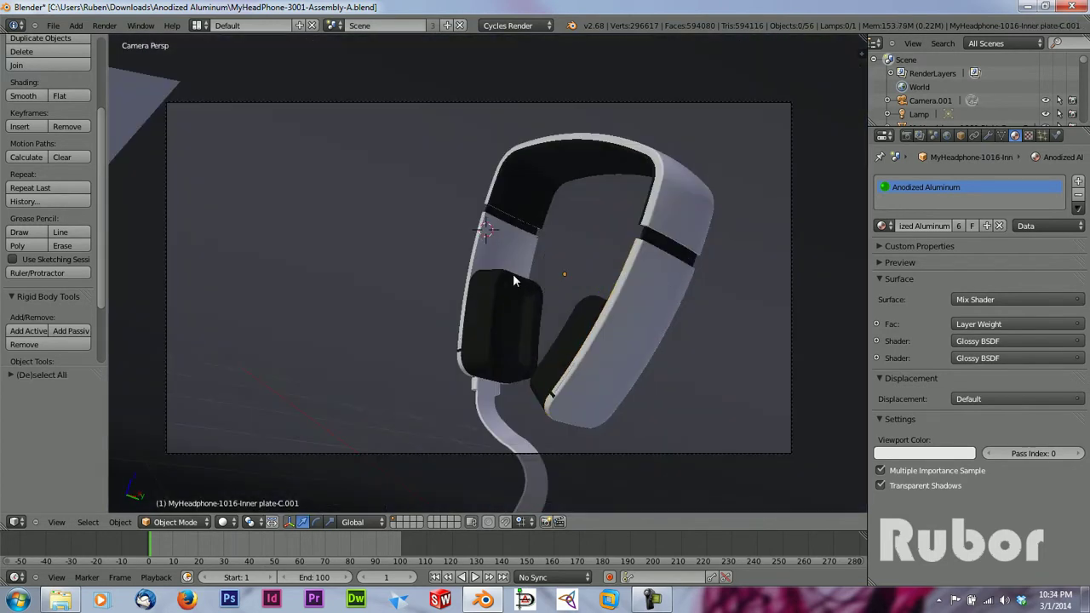
left_click(225, 522)
left_click(271, 434)
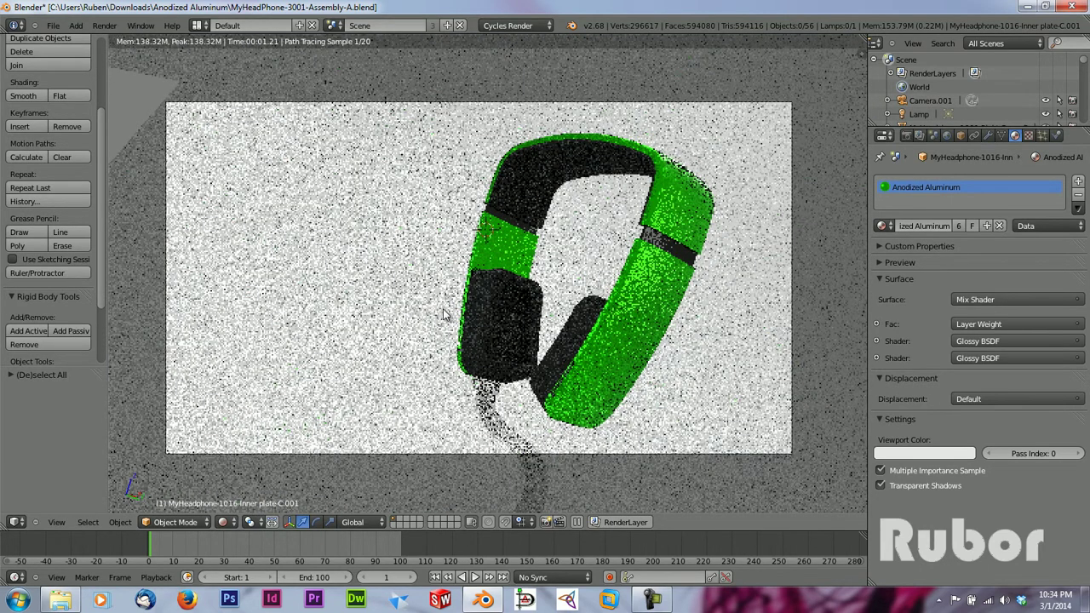
Render the current frame as an image and display the scene's sampling settings.
key("F12")
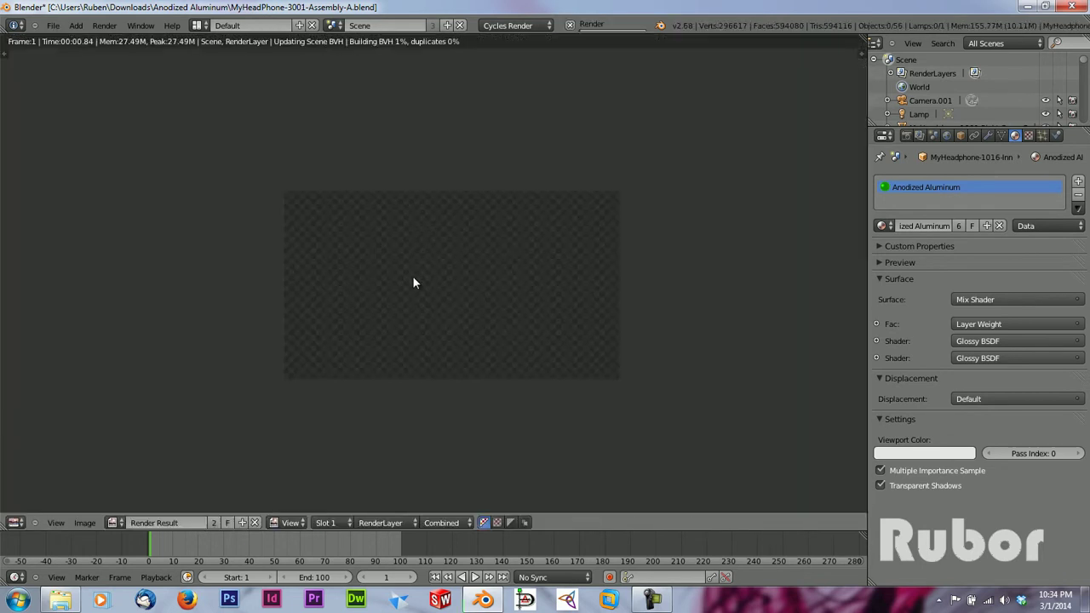
scroll(457, 282, "down", 1)
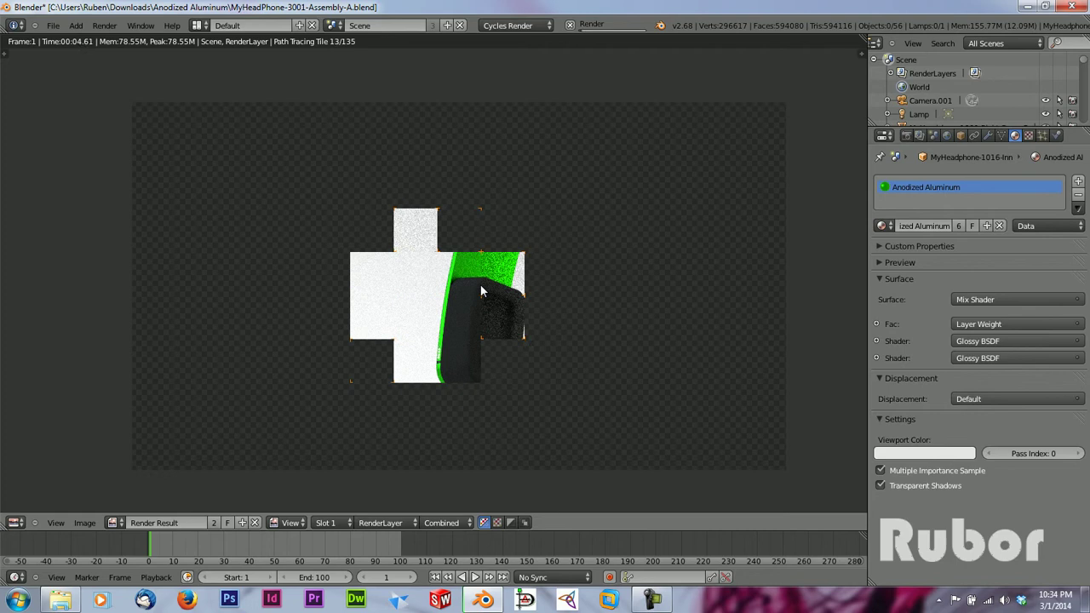
left_click(905, 135)
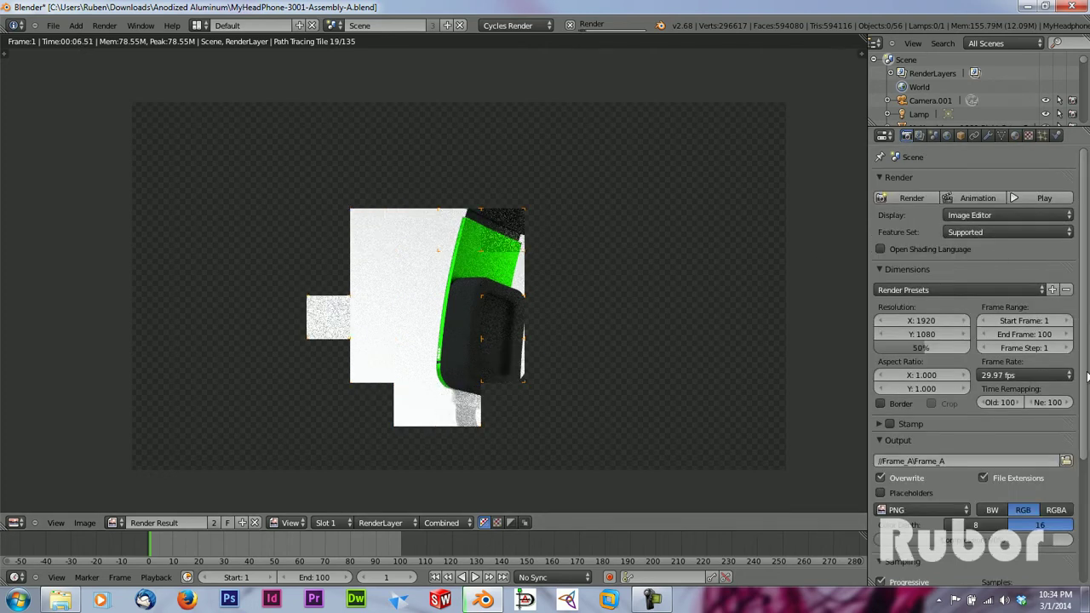
scroll(1079, 496, "down", 5)
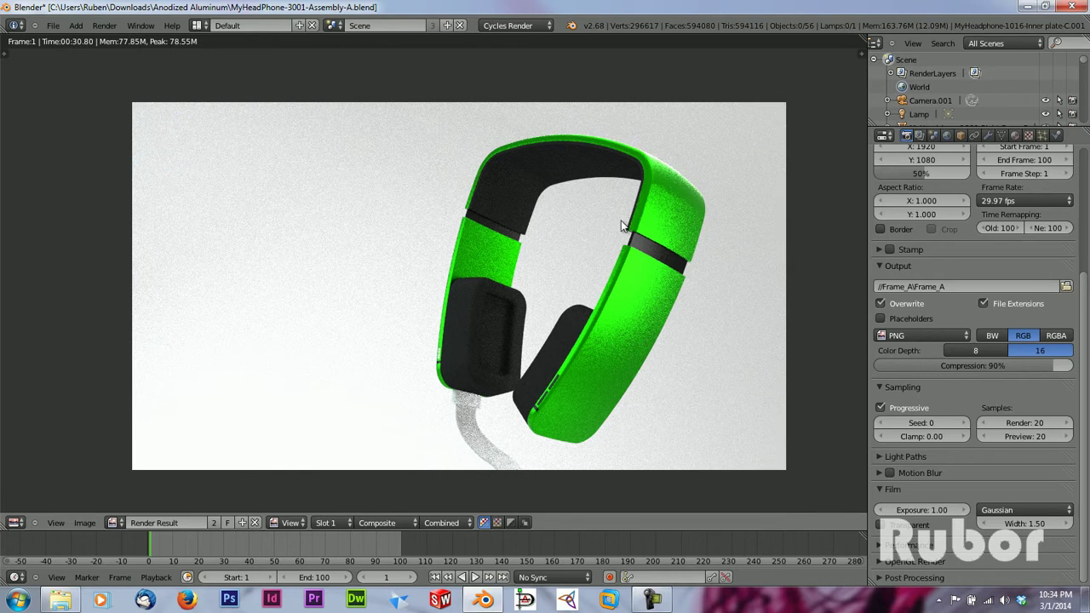
Close the render result and change the viewport shading to Solid.
key("Escape")
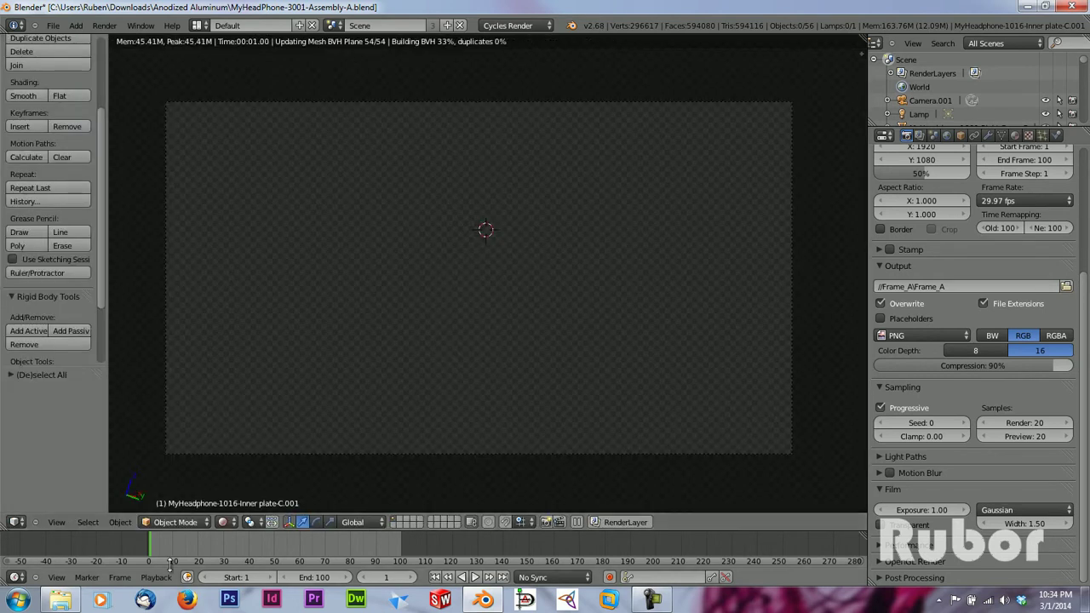
left_click(225, 522)
left_click(227, 521)
left_click(227, 521)
left_click(246, 479)
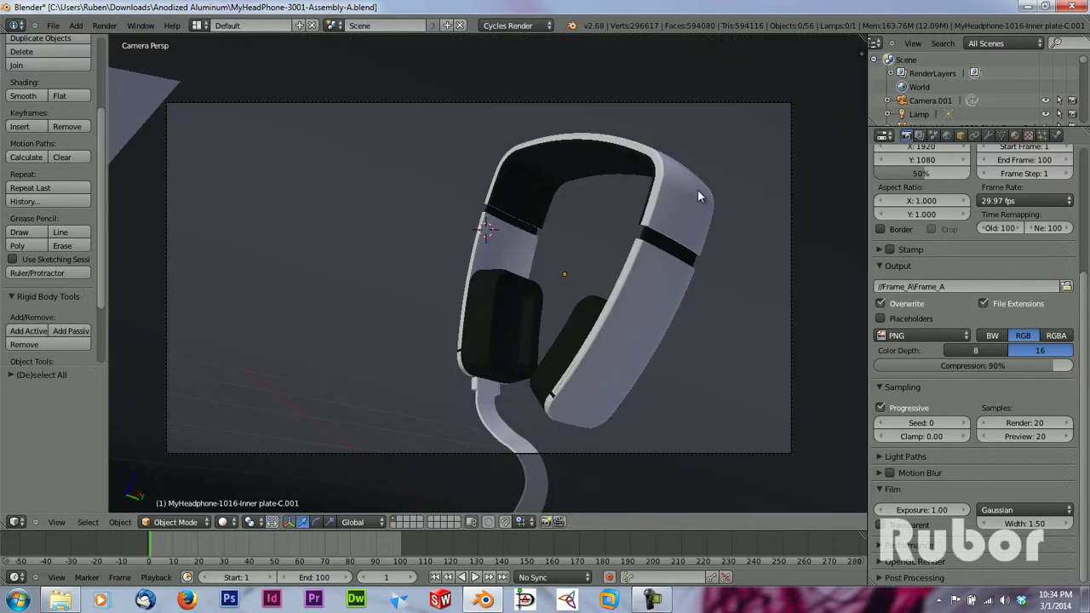
Split the 3D view vertically and turn the new area into a node editor framing the RGB and Fresnel nodes.
left_click_drag(862, 39, 417, 426)
left_click(429, 519)
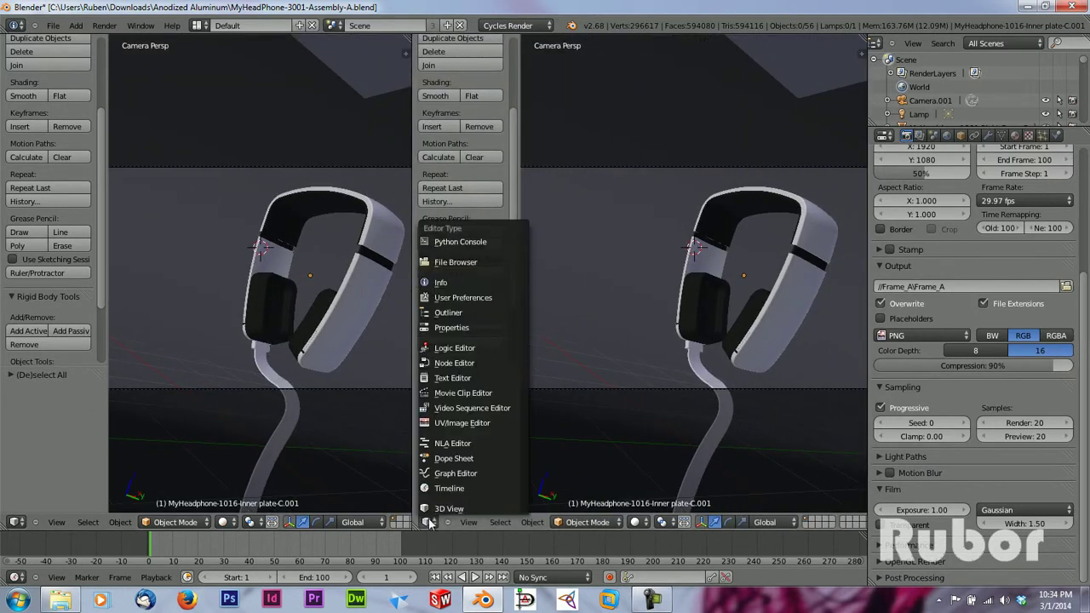
left_click(464, 362)
middle_click_drag(464, 363, 531, 304)
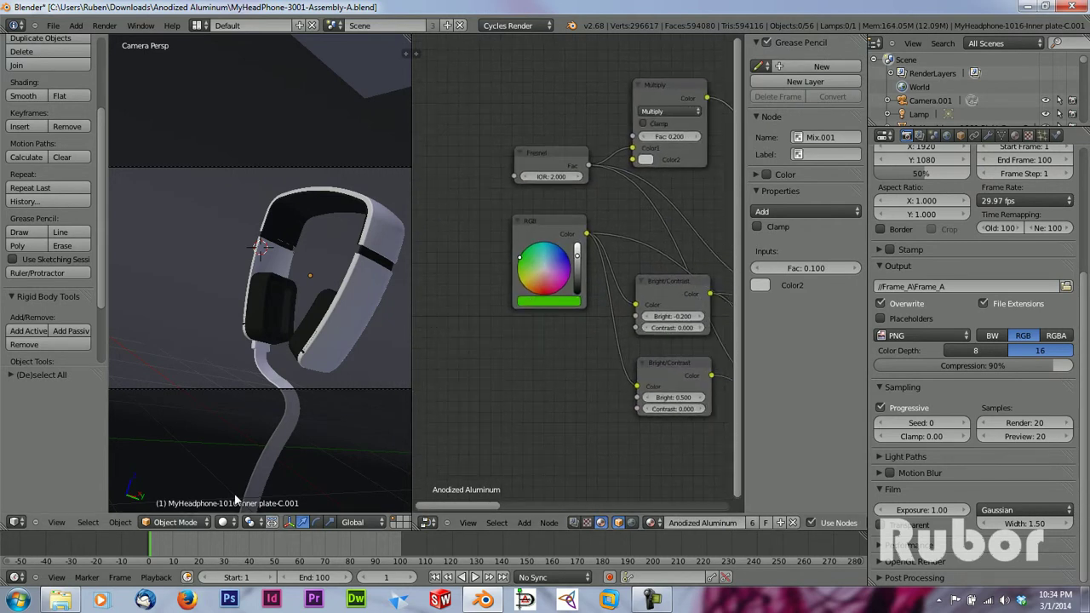
Change the 3D view to Rendered shading and set the RGB node's color to orange-red.
left_click(223, 521)
left_click(255, 433)
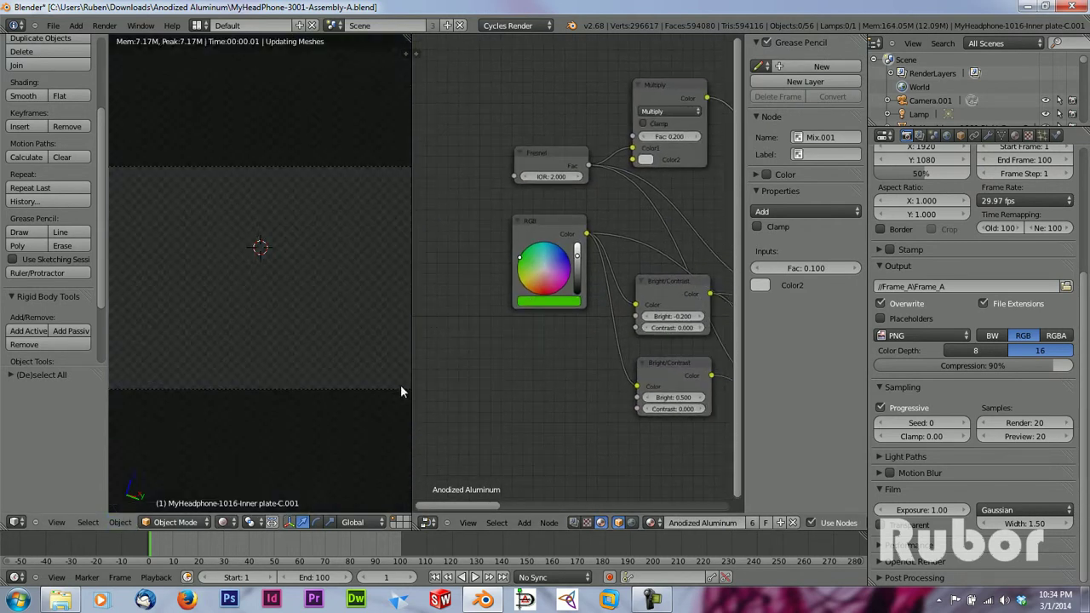
left_click_drag(547, 274, 539, 293)
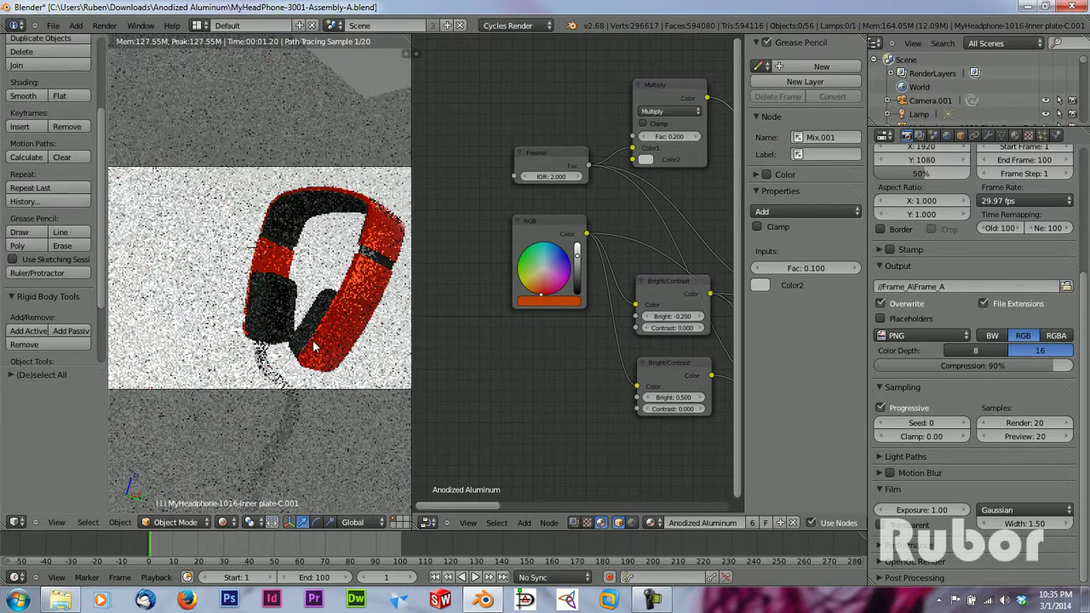
Open MyHeadPhone-3001-Assembly-E16.png from Downloads to examine the headphone color variants, and return to Blender.
left_click(68, 601)
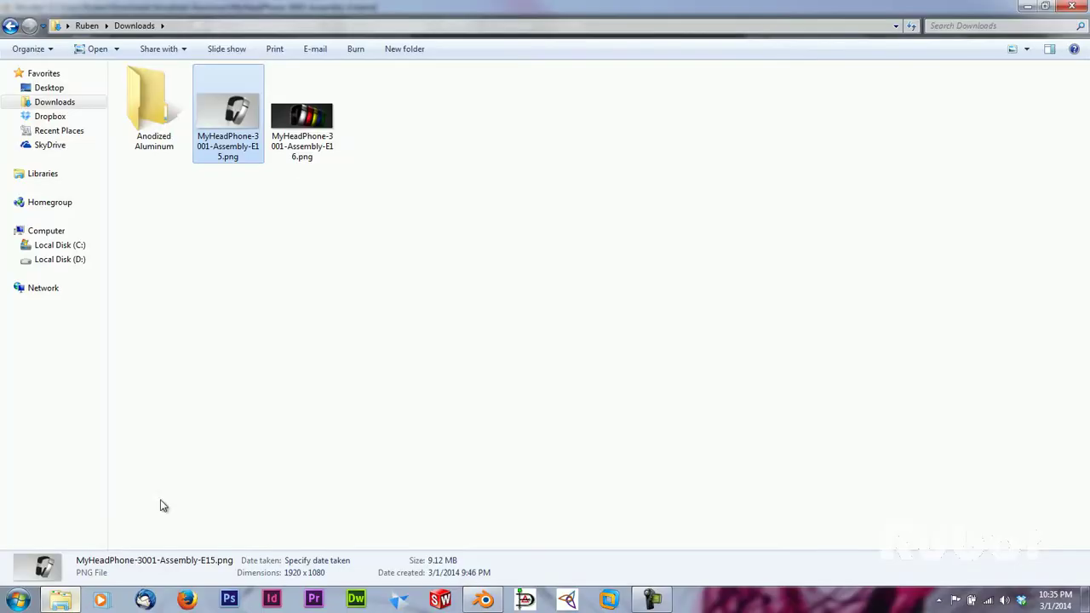
double_click(312, 125)
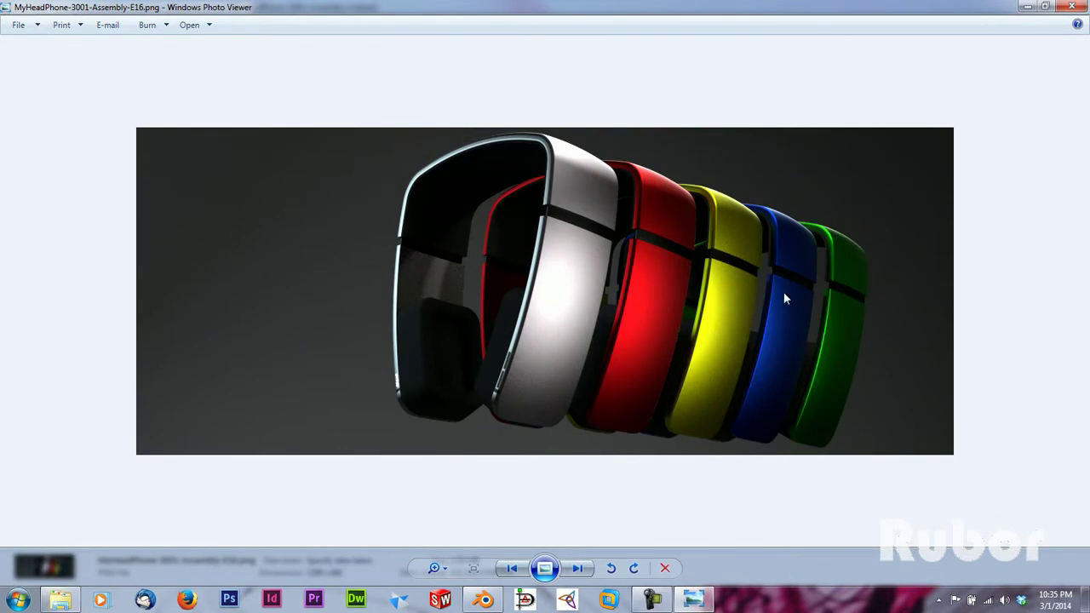
left_click(1071, 7)
left_click(484, 599)
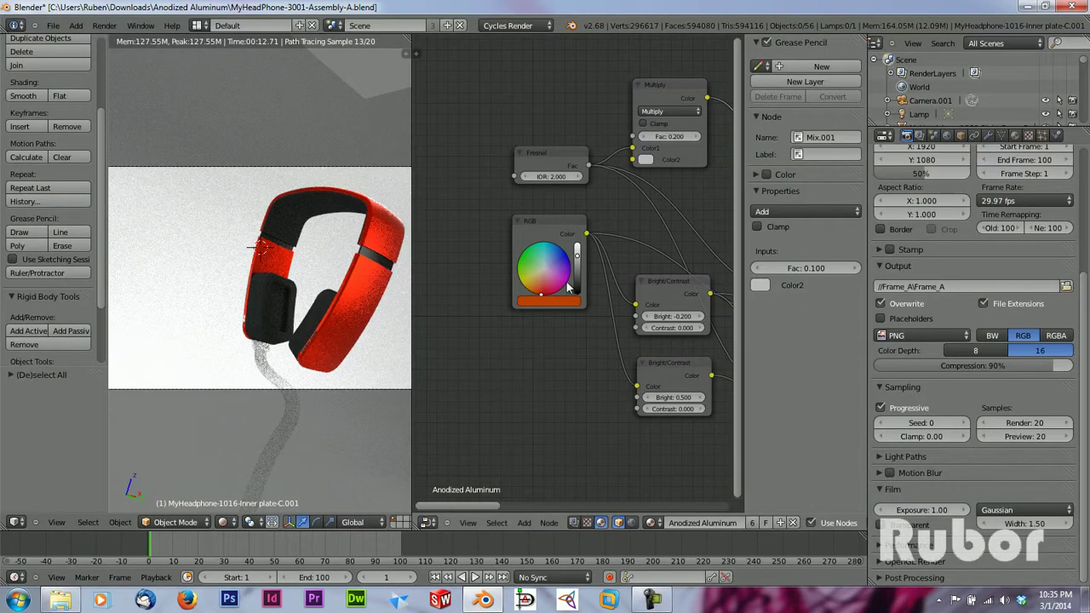
Try blue on the RGB node and change its color to a neutral light gray.
left_click_drag(552, 271, 577, 249)
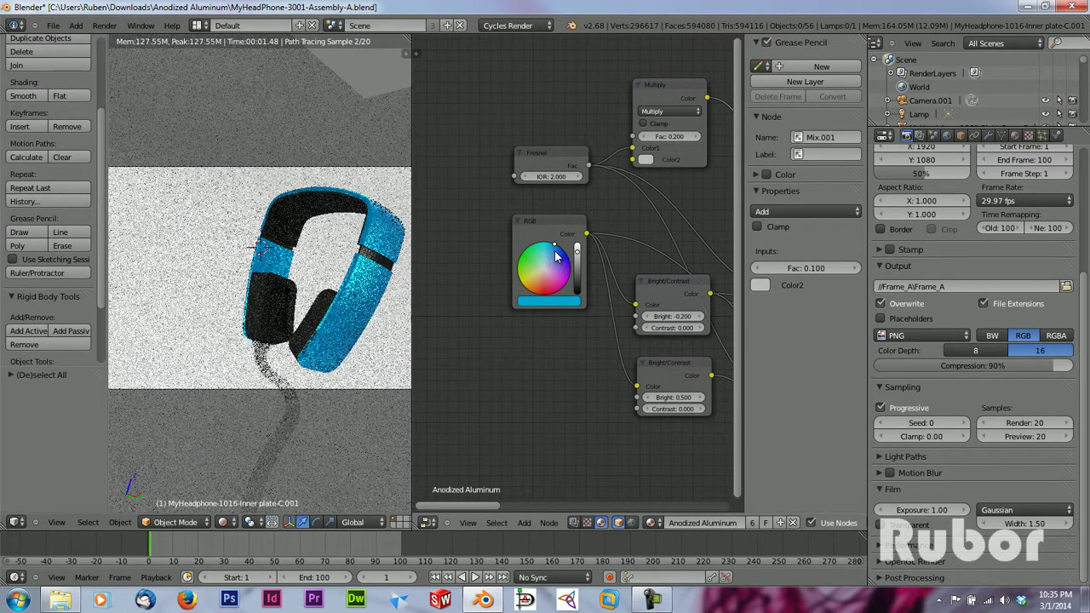
left_click_drag(556, 247, 577, 253)
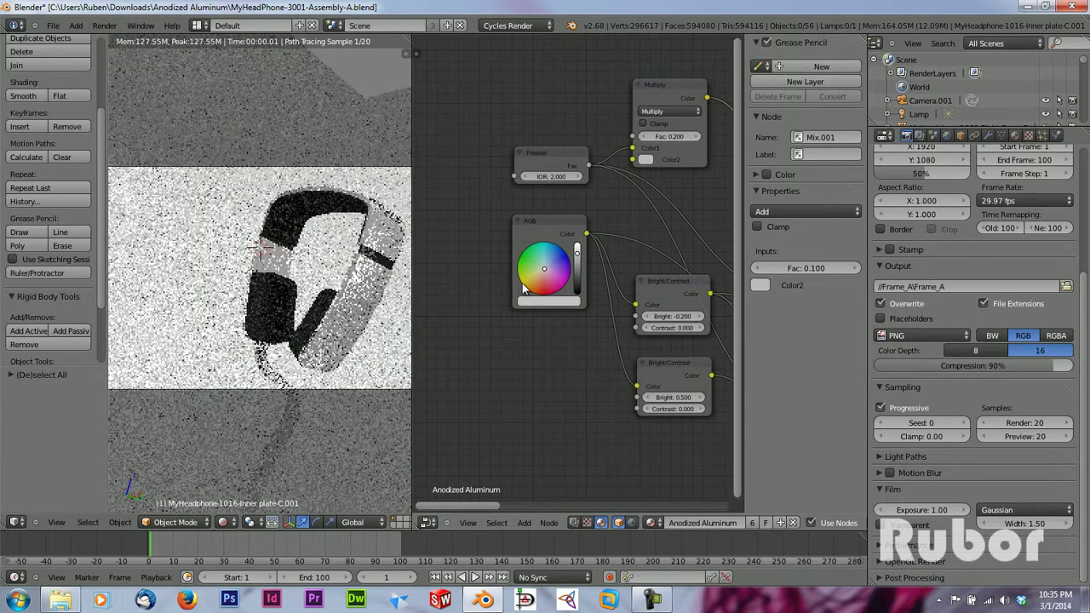
Merge the node editor area back into the 3D view and render the light gray headphone as an image.
left_click_drag(412, 38, 526, 273)
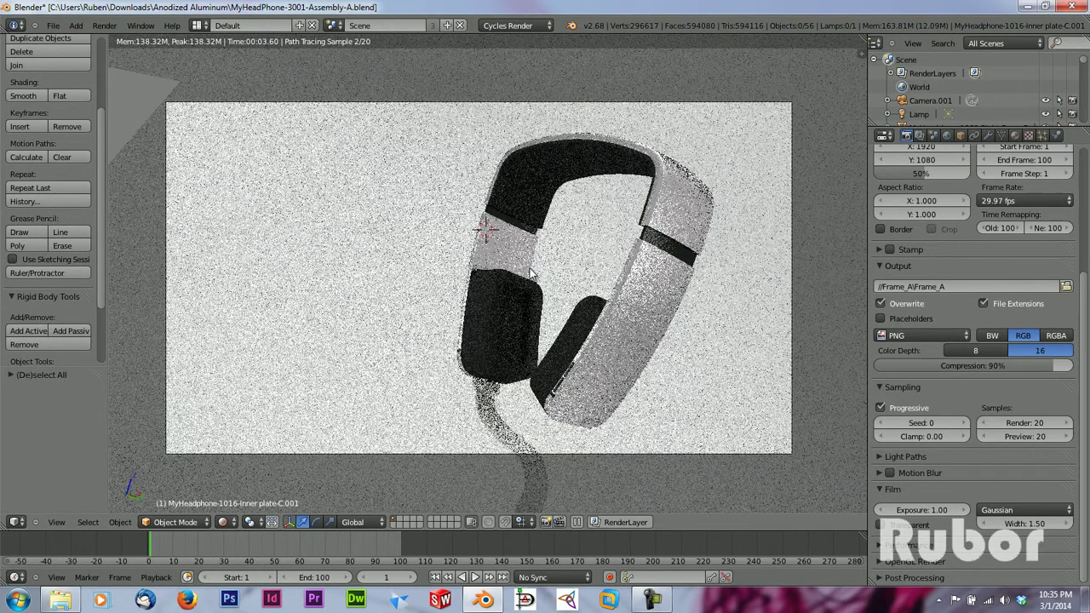
key("F12")
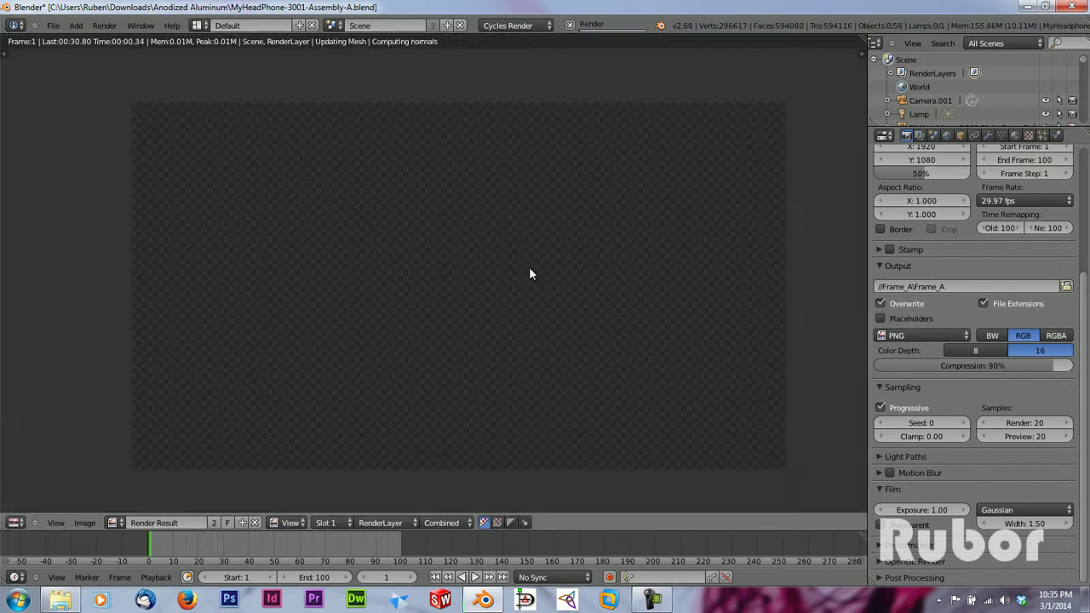